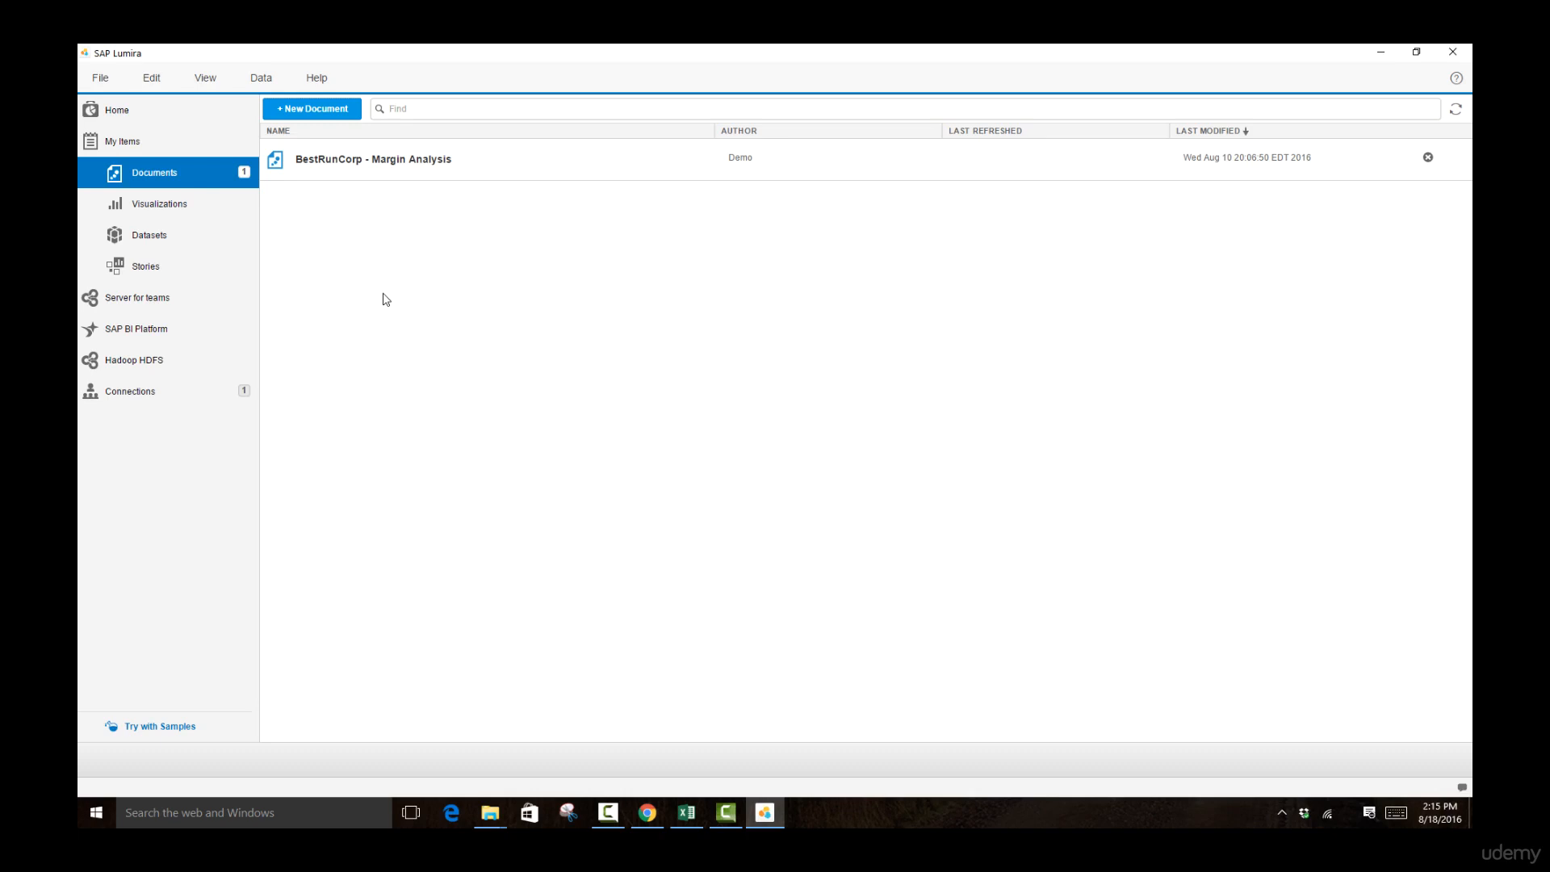
Start a new document with Microsoft Excel as the data source and load the BestRunCorp_LumiraTraining workbook
click(336, 111)
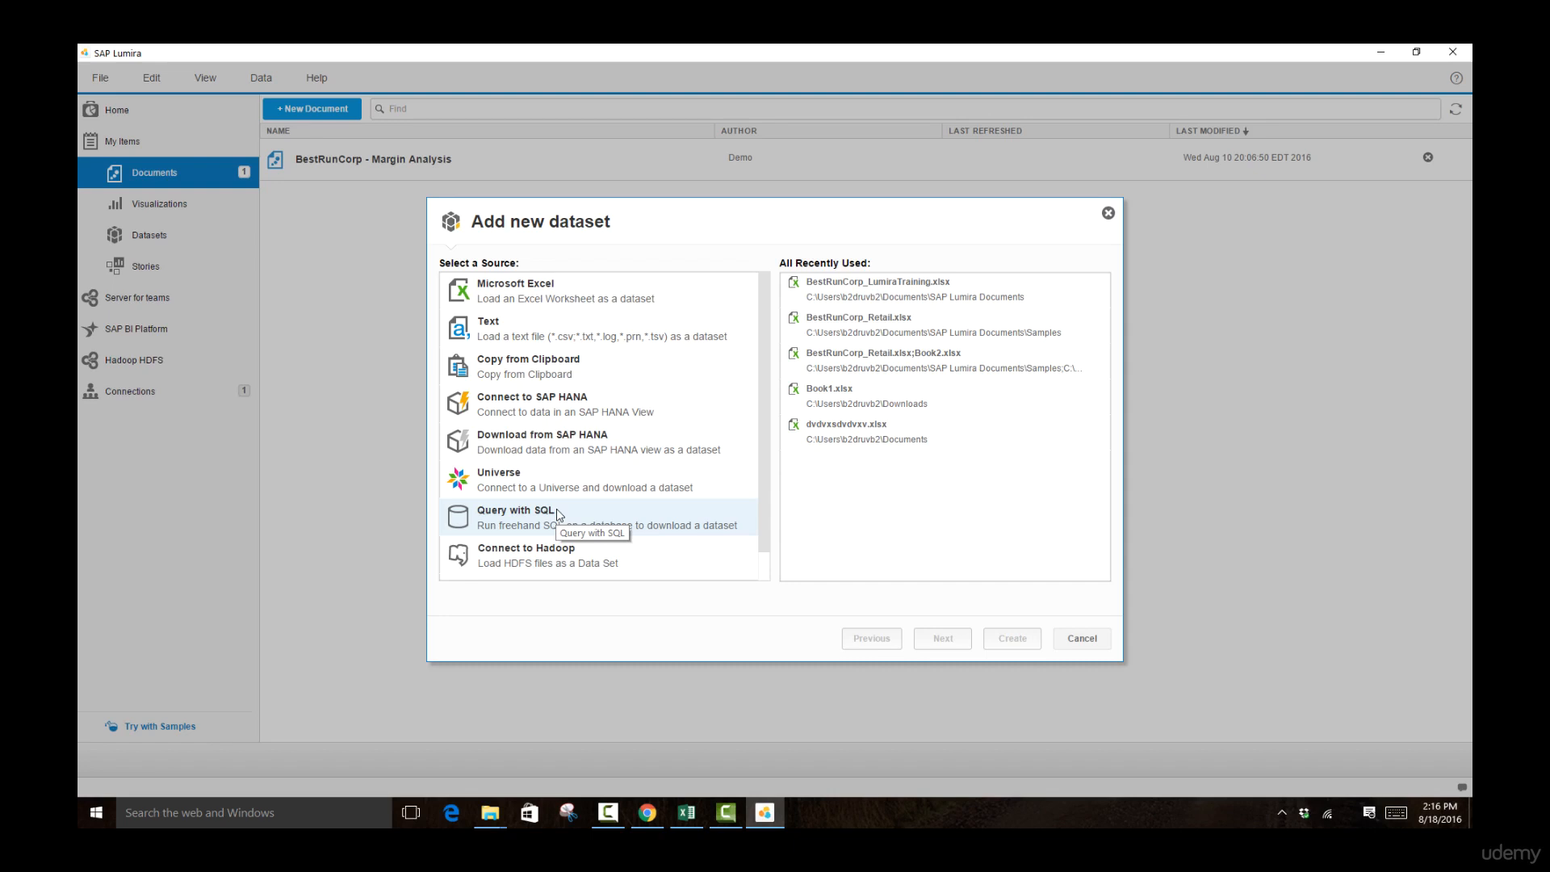
scroll(557, 515, down, 1)
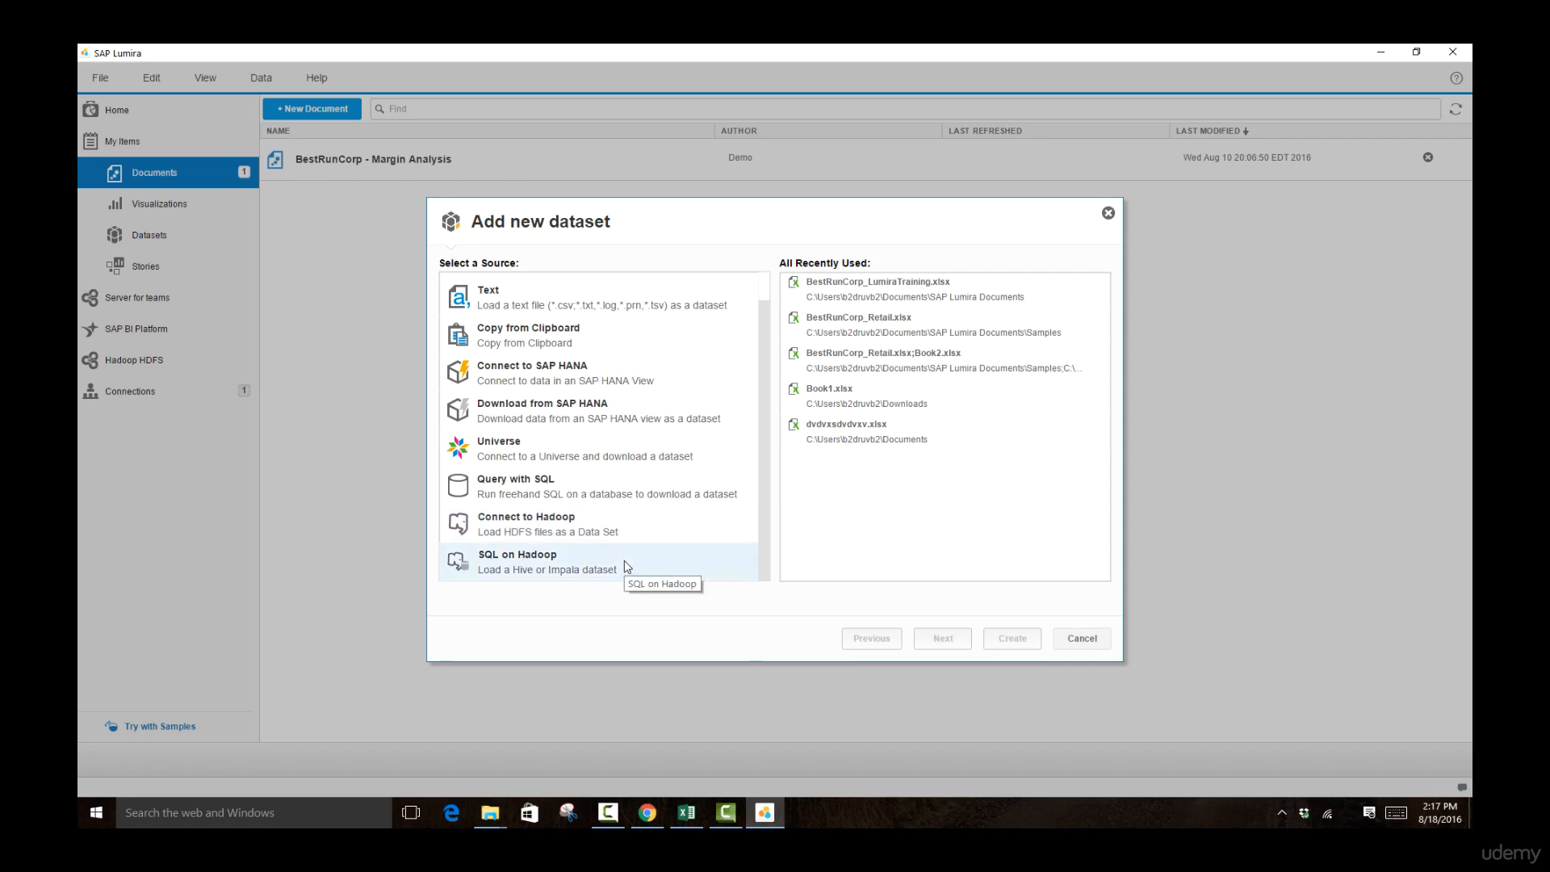
scroll(627, 565, up, 1)
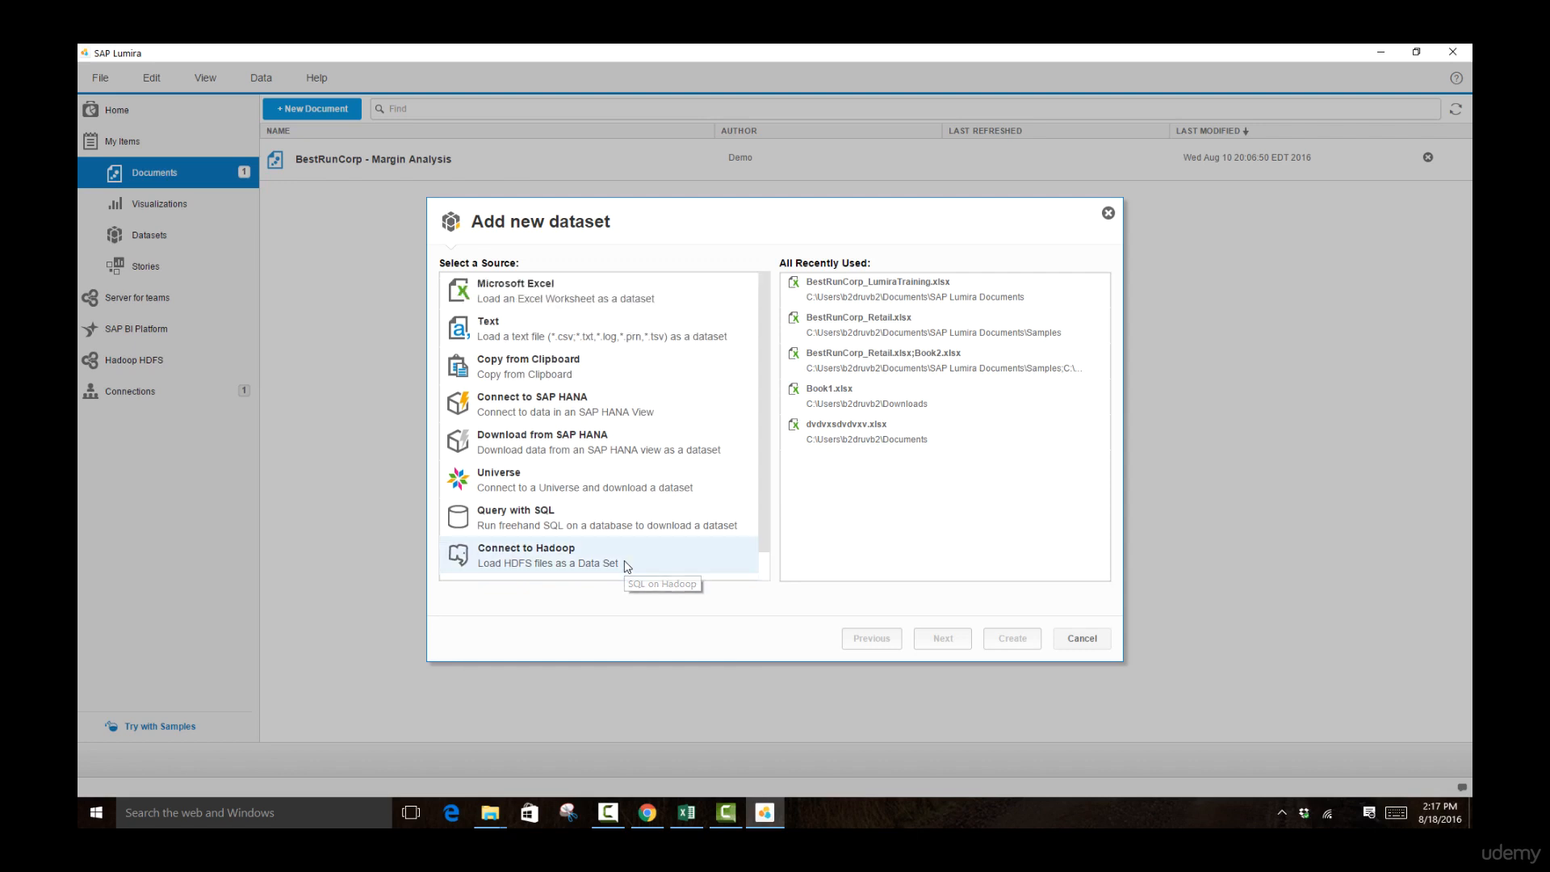
click(607, 292)
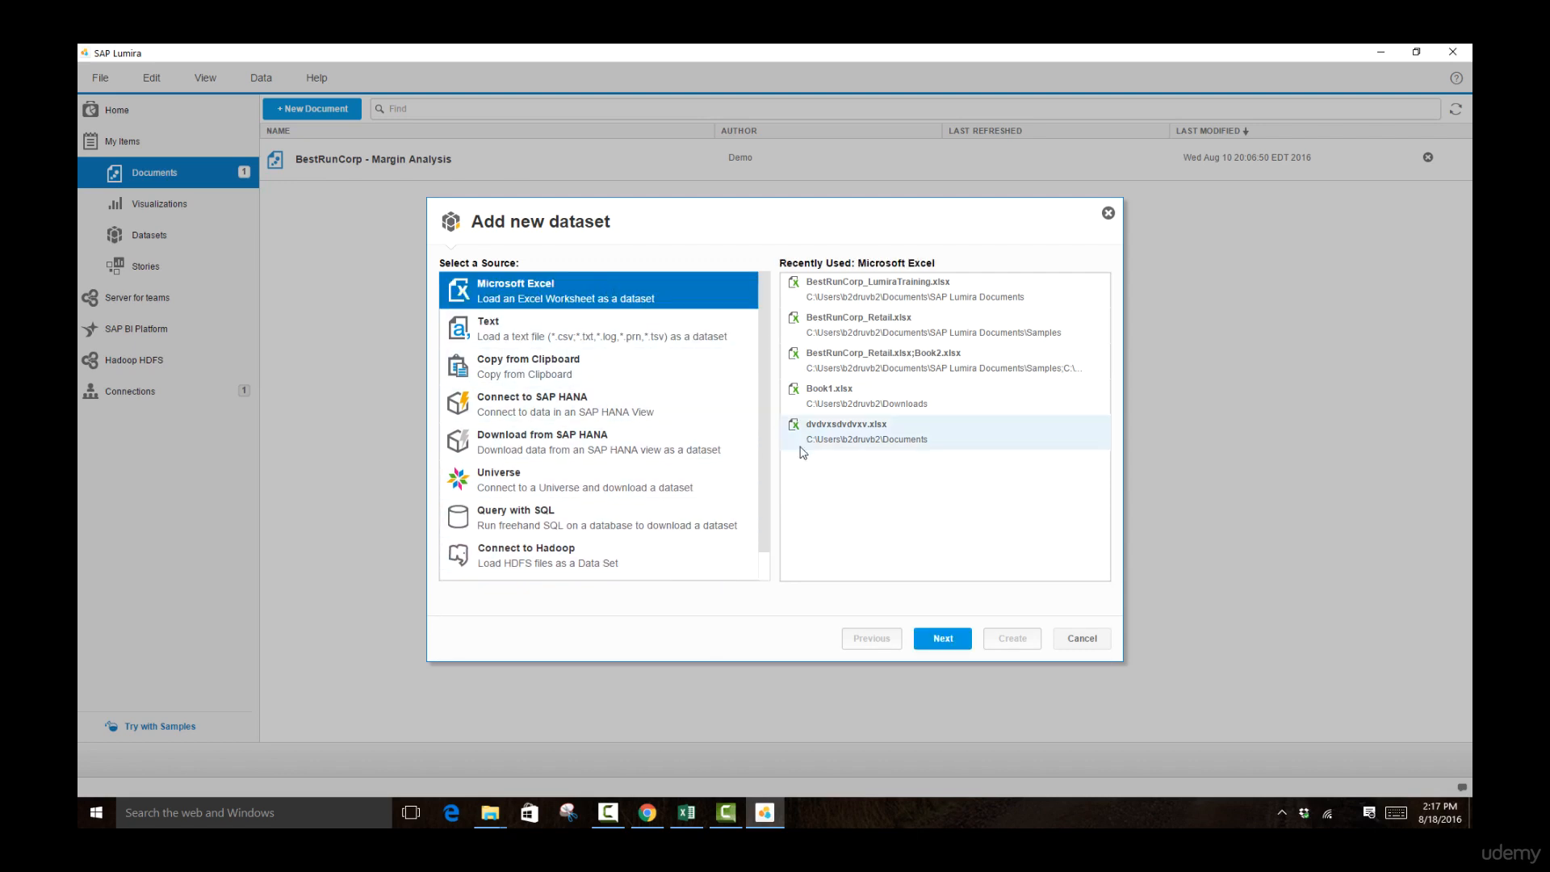
click(937, 640)
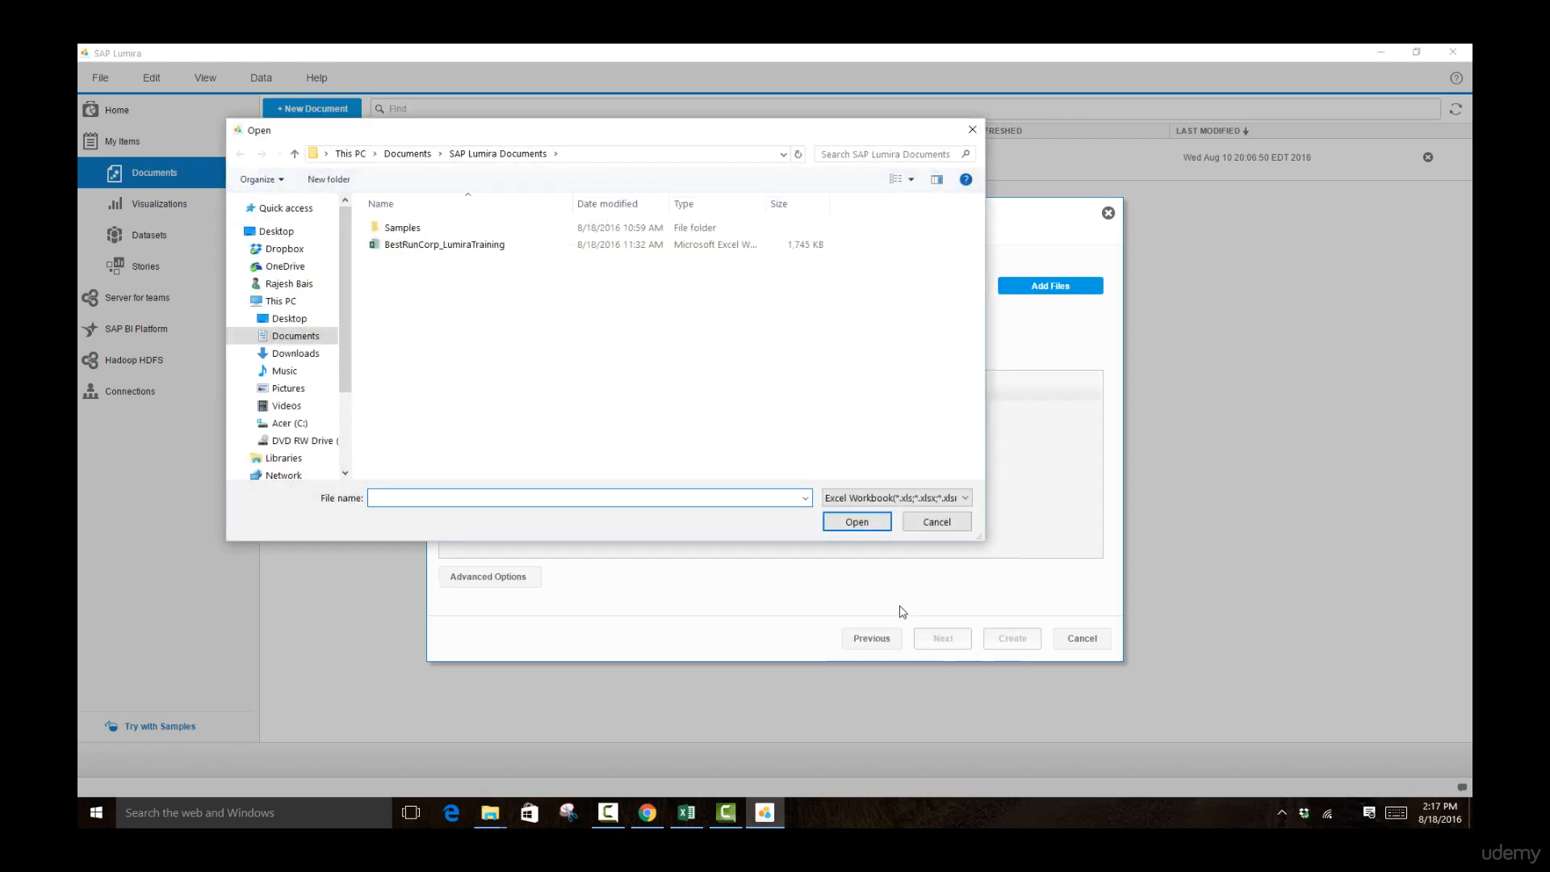
double_click(496, 244)
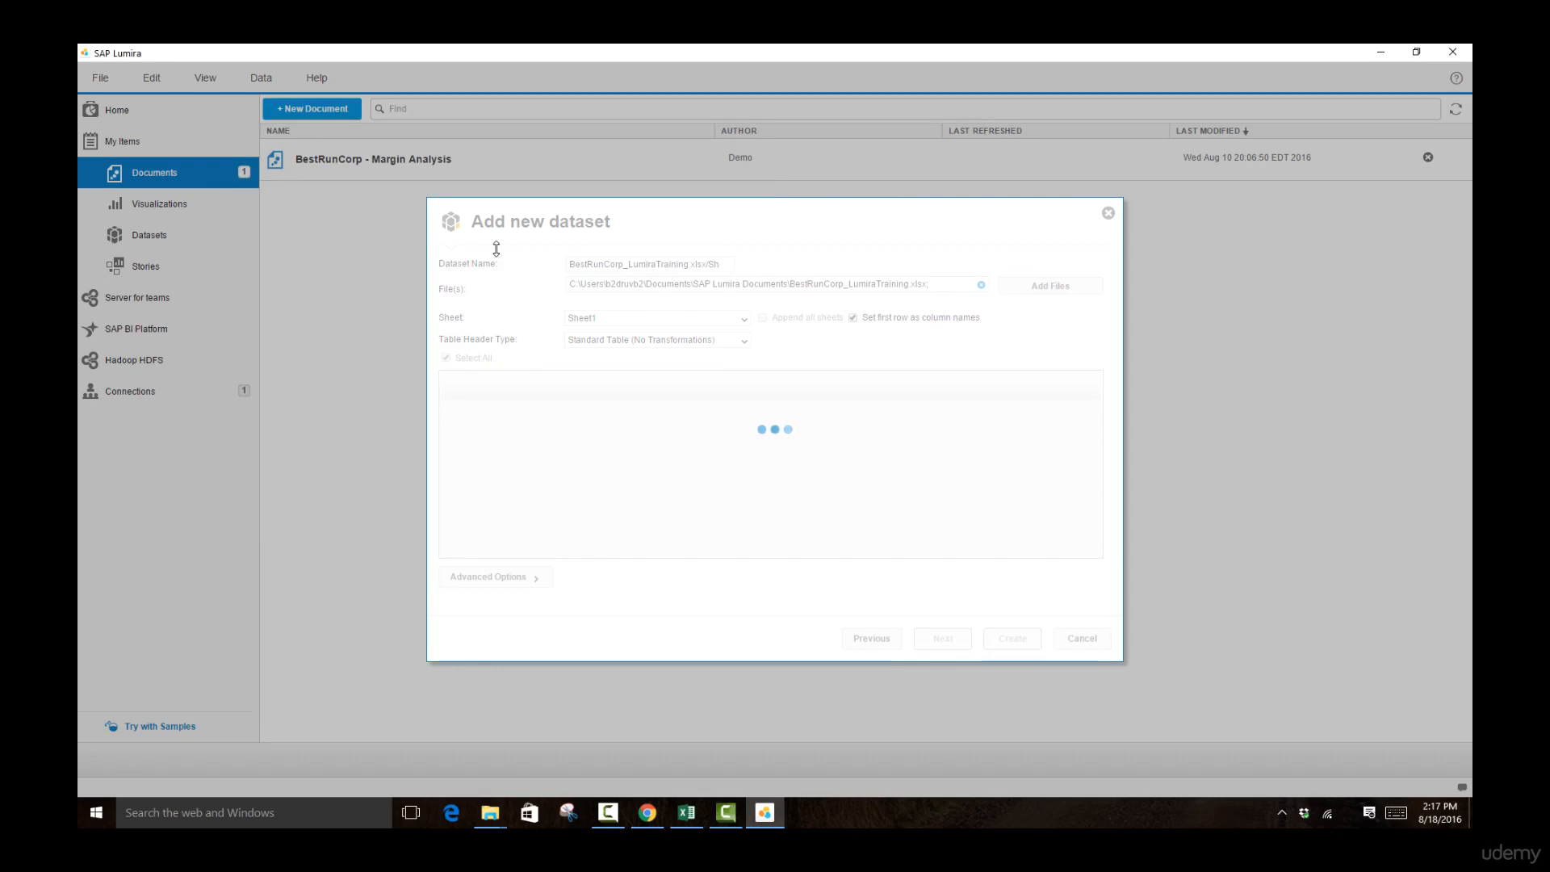
Look through the preview rows and name the dataset CBA Silicon Corp
scroll(605, 468, down, 20)
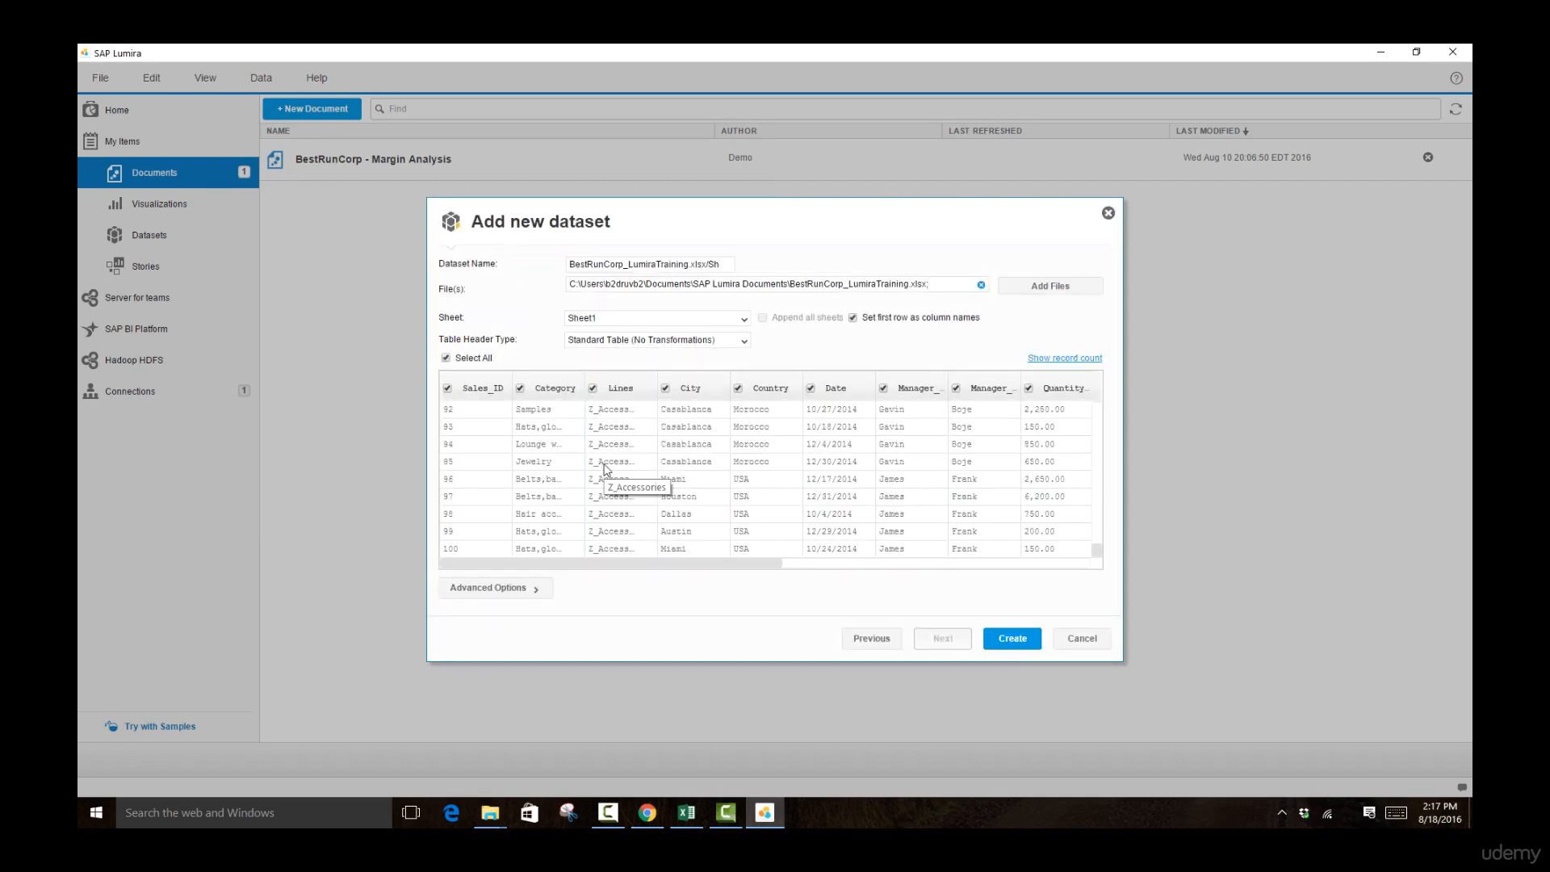
scroll(606, 468, up, 20)
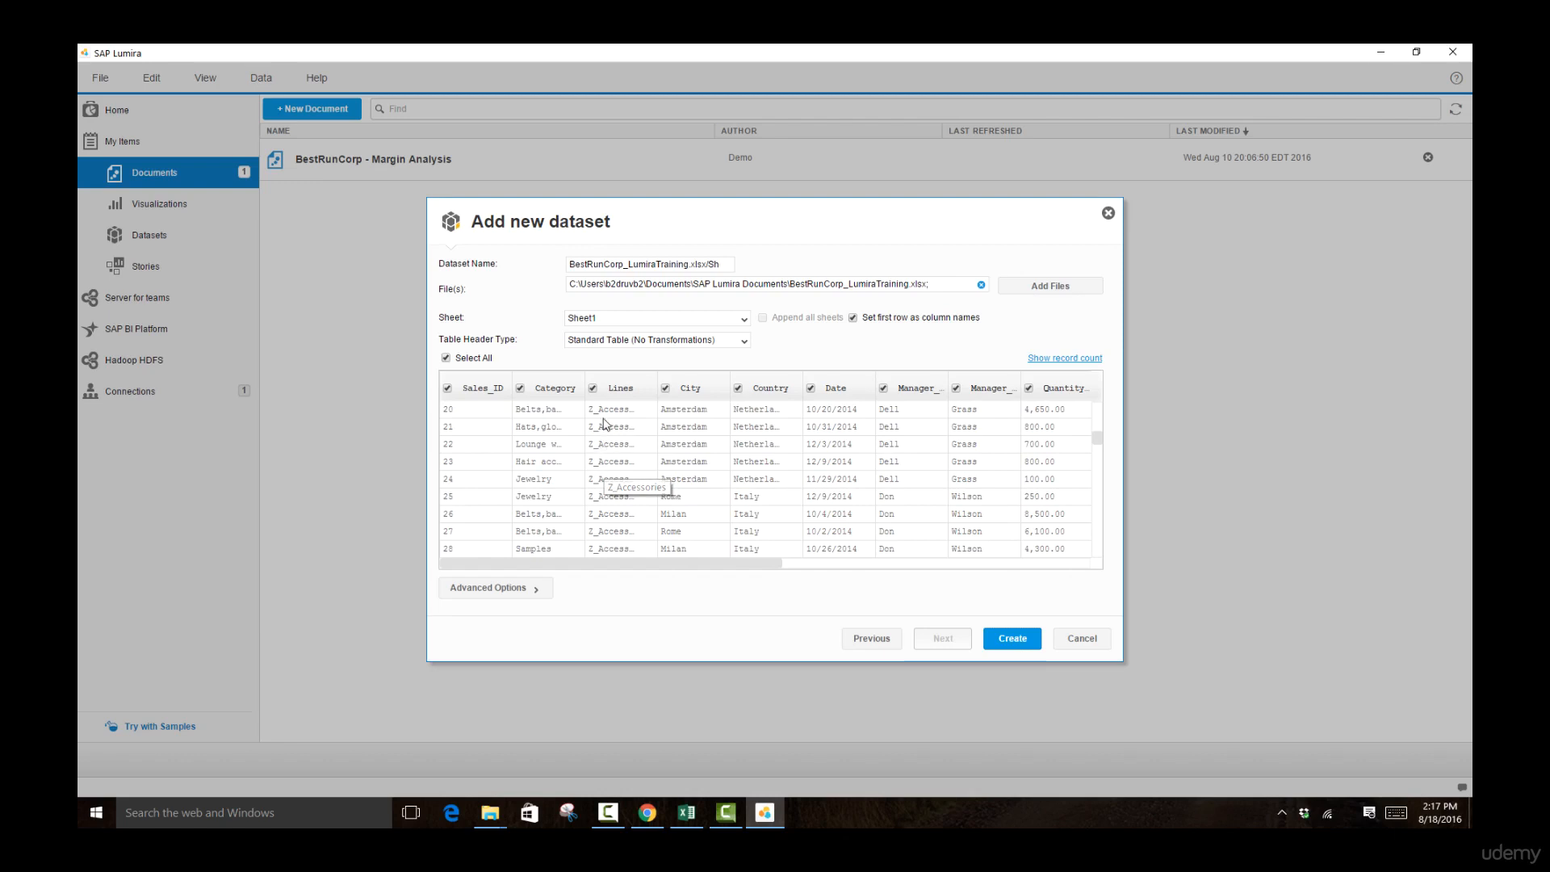
double_click(612, 264)
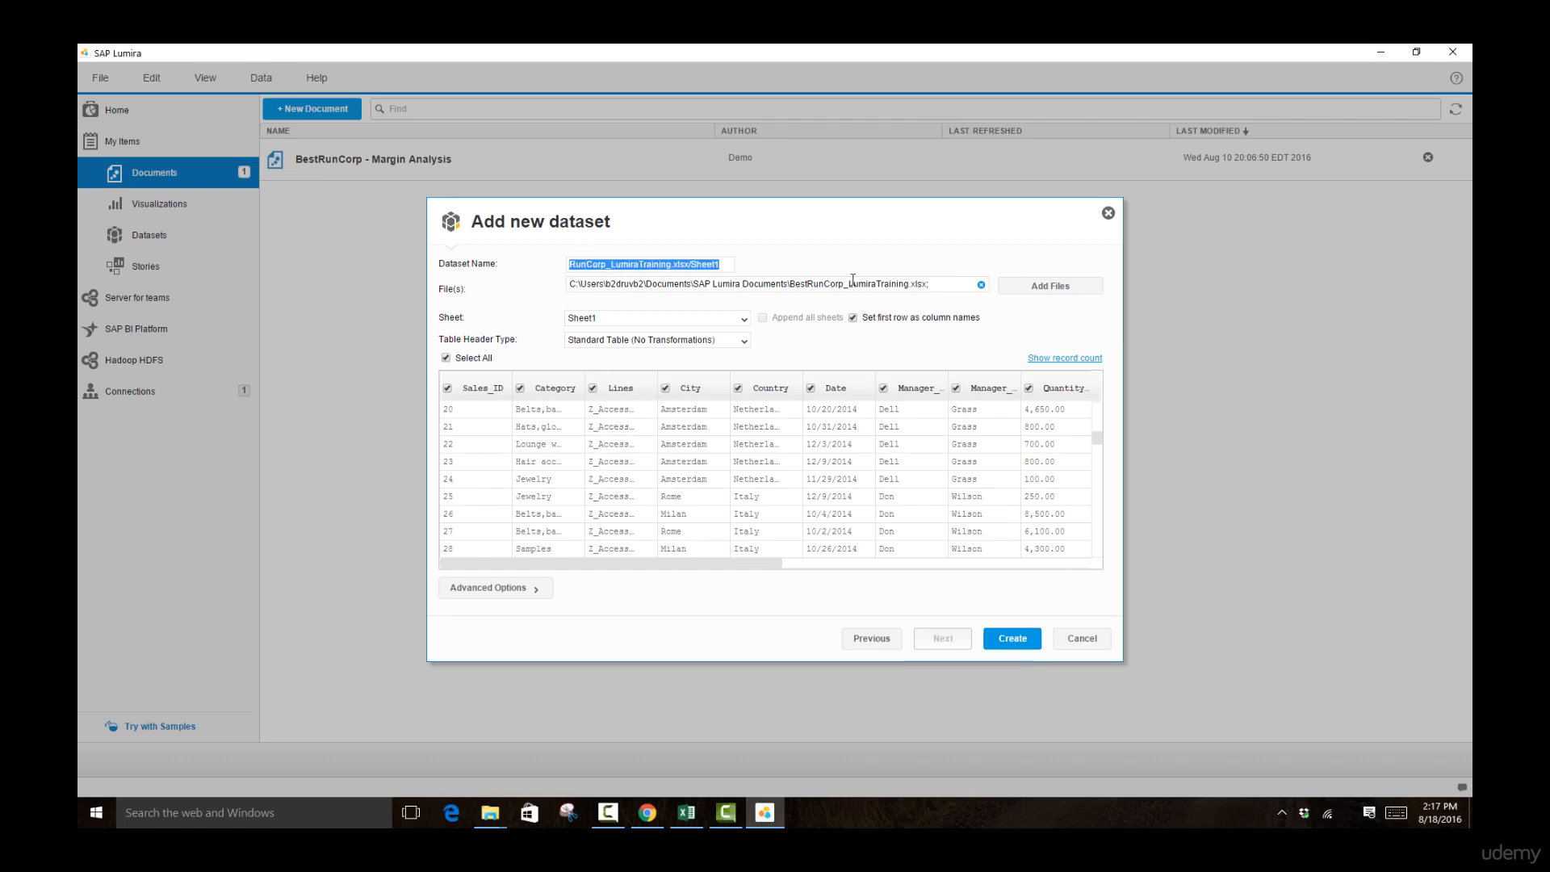
text(CBA )
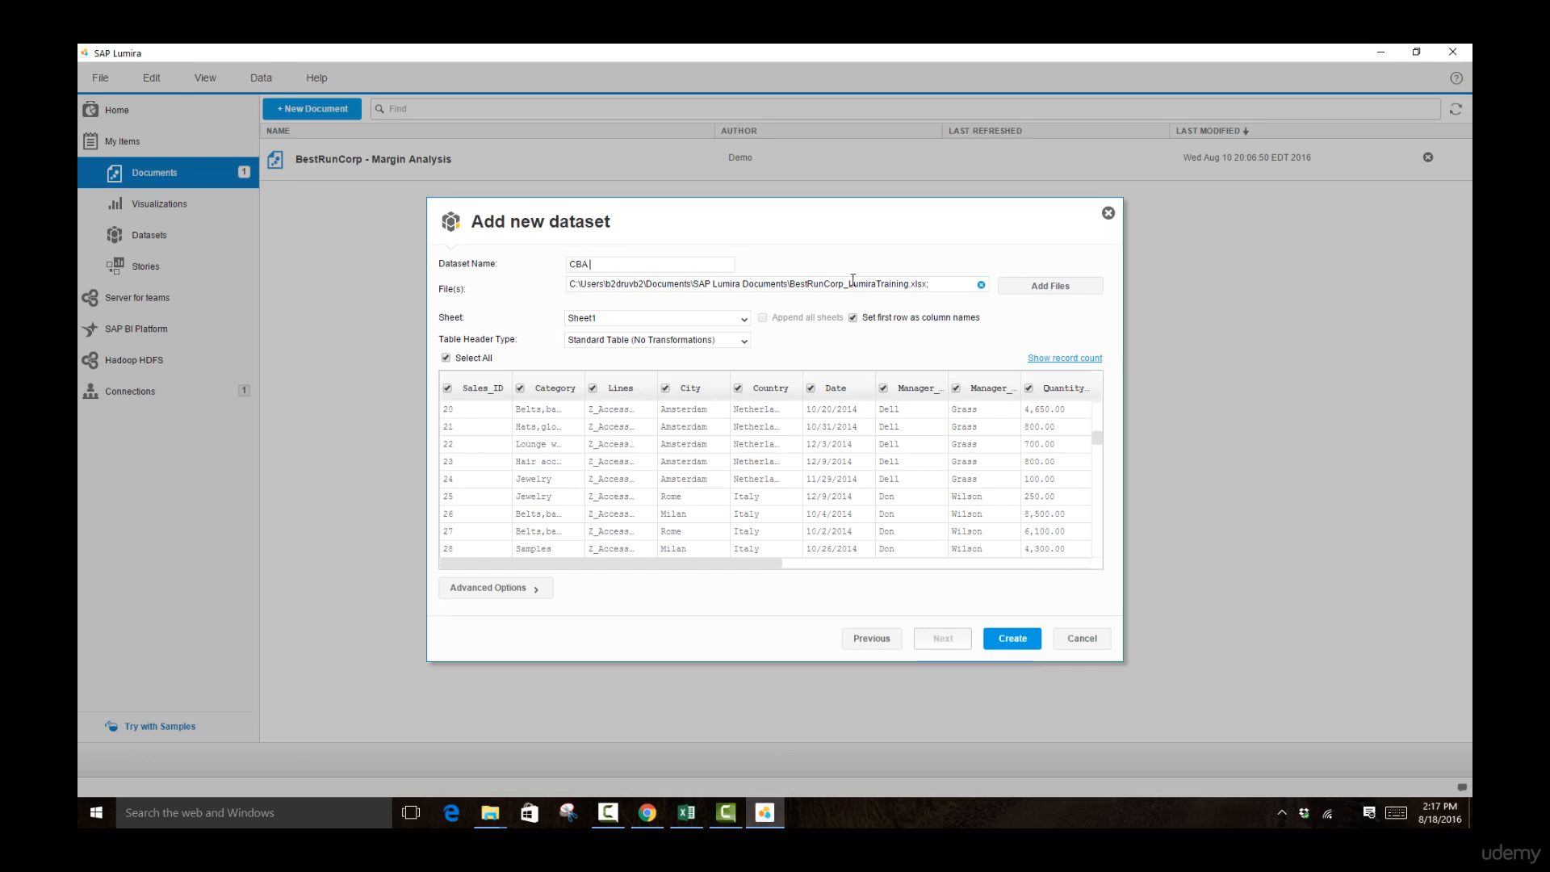
text(Silicon Corp)
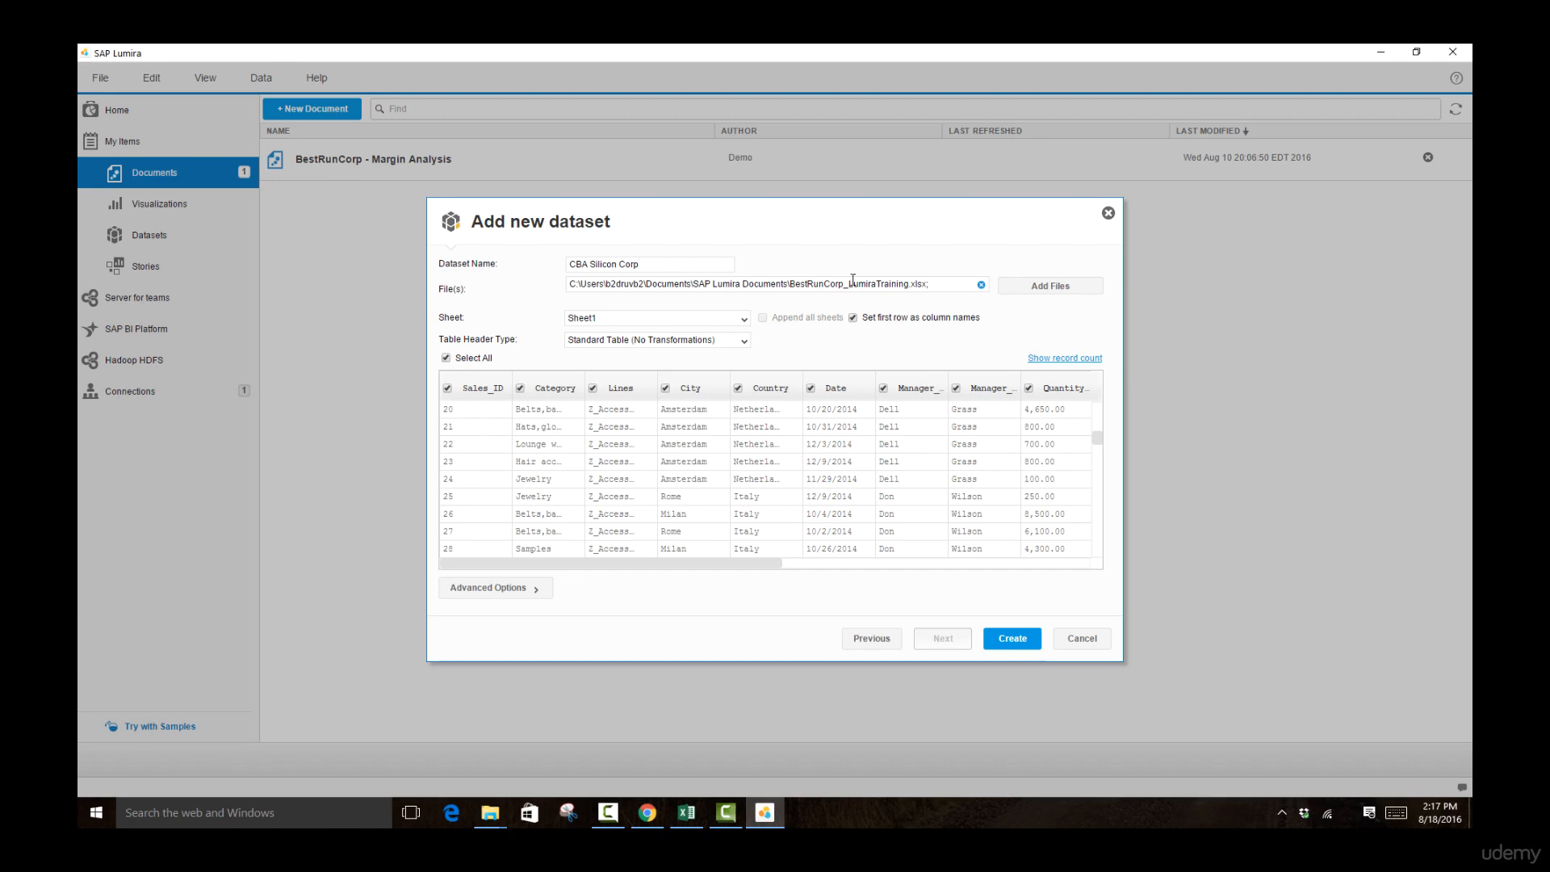
Check the dataset's source file path and the sheets available in the workbook
drag(931, 283, 546, 267)
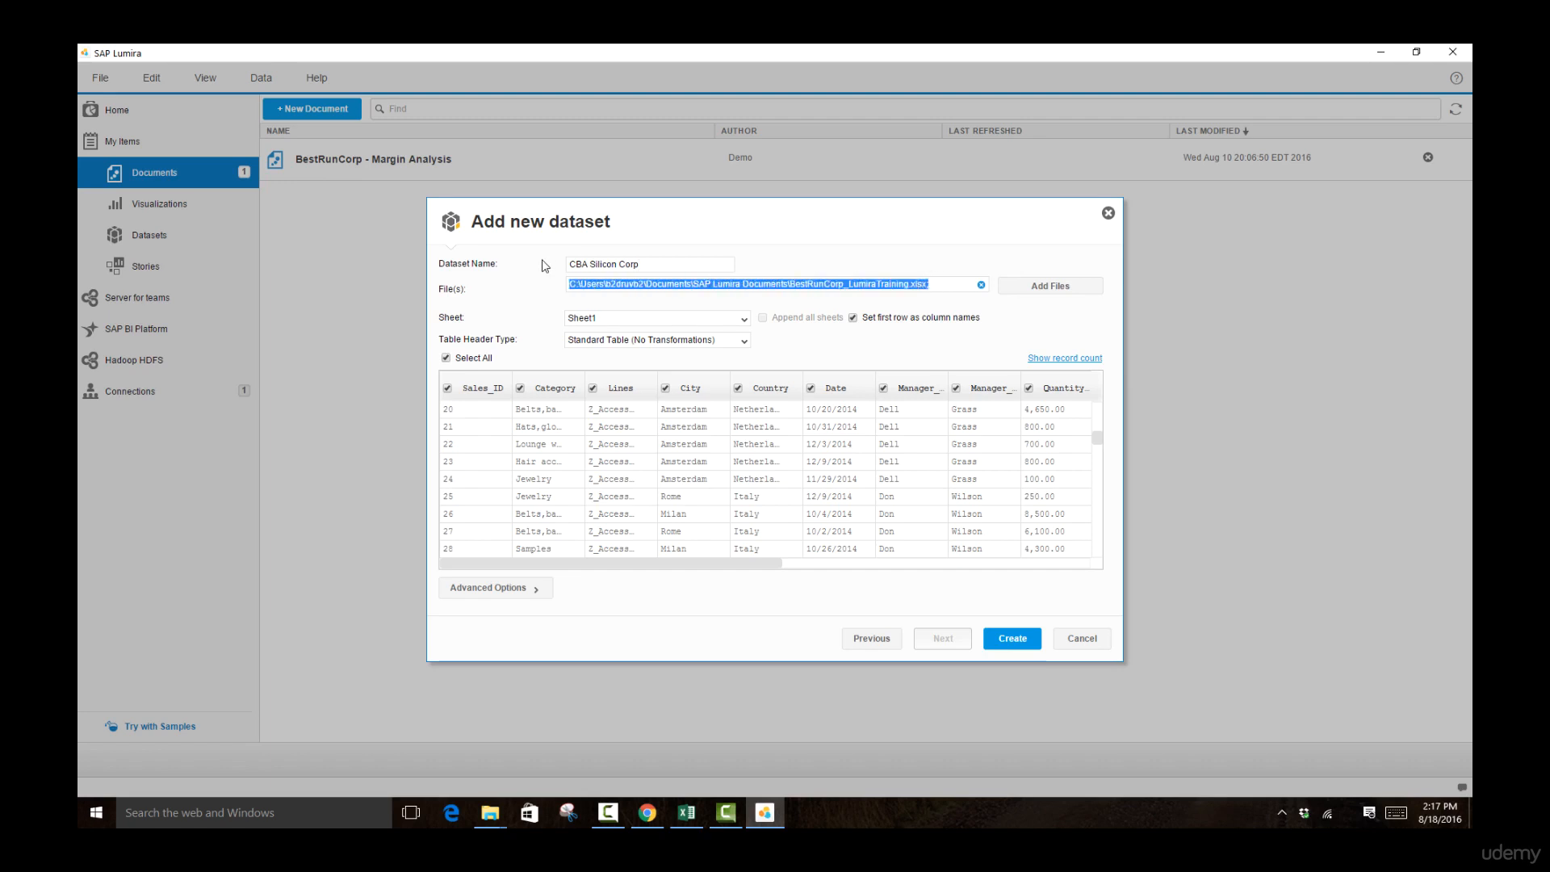
click(929, 285)
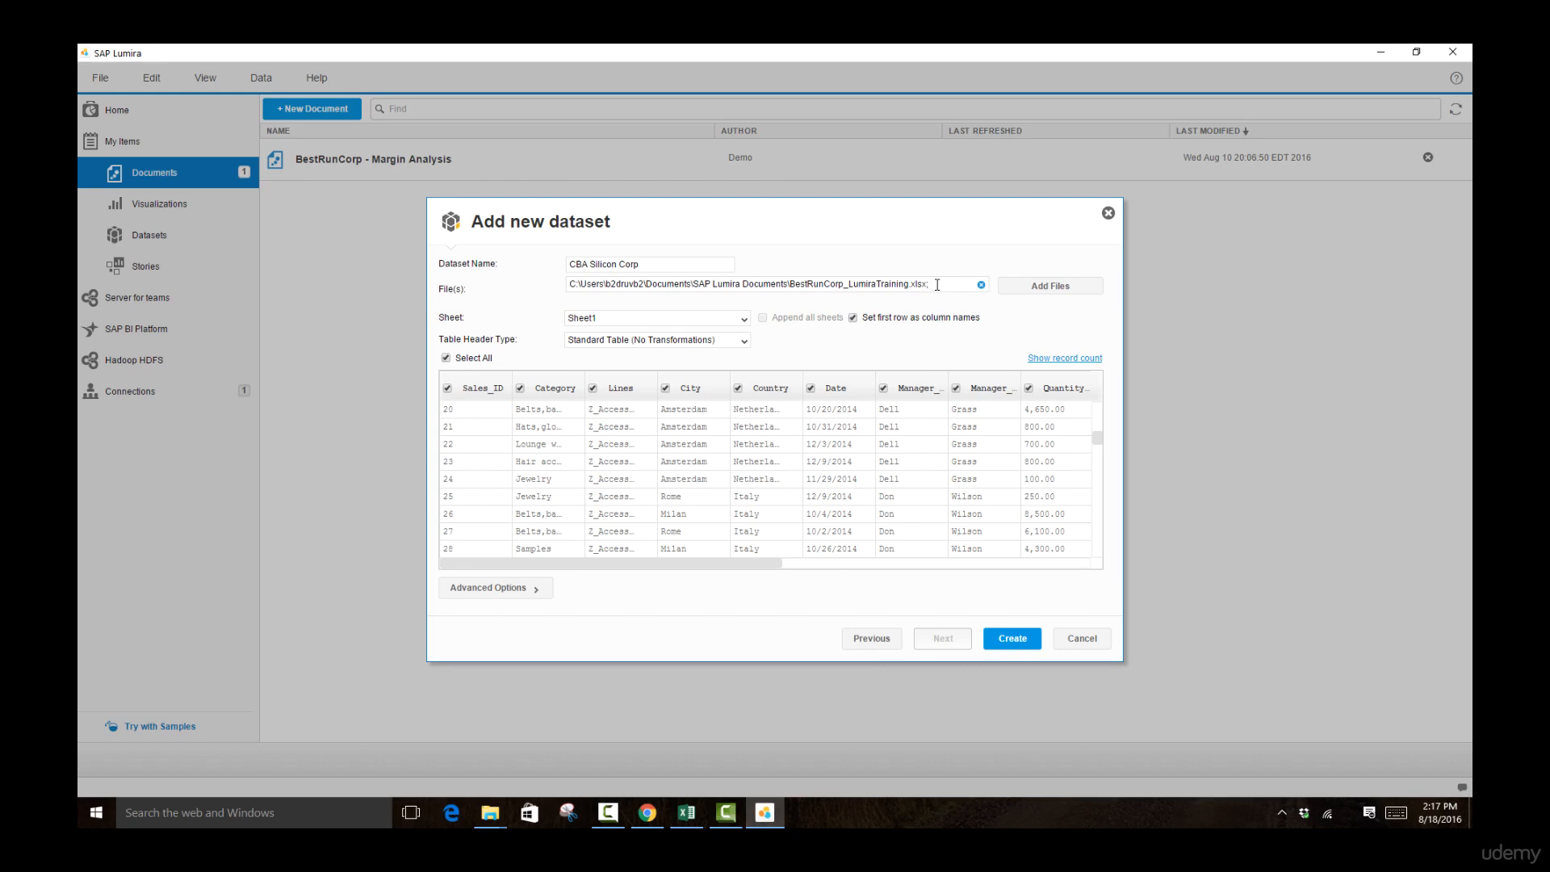
click(745, 319)
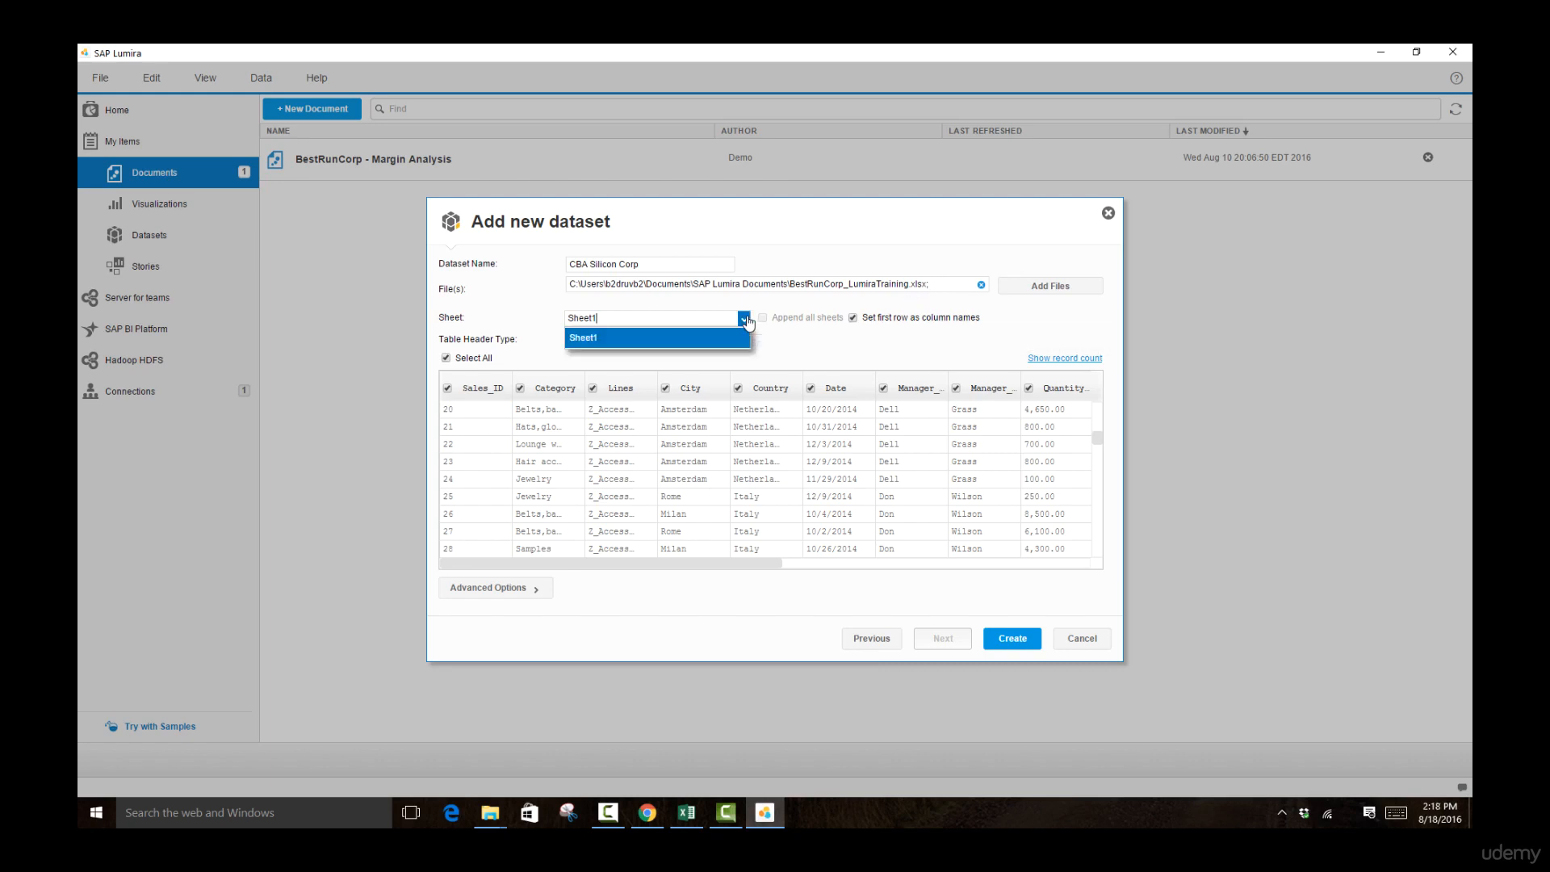
click(745, 319)
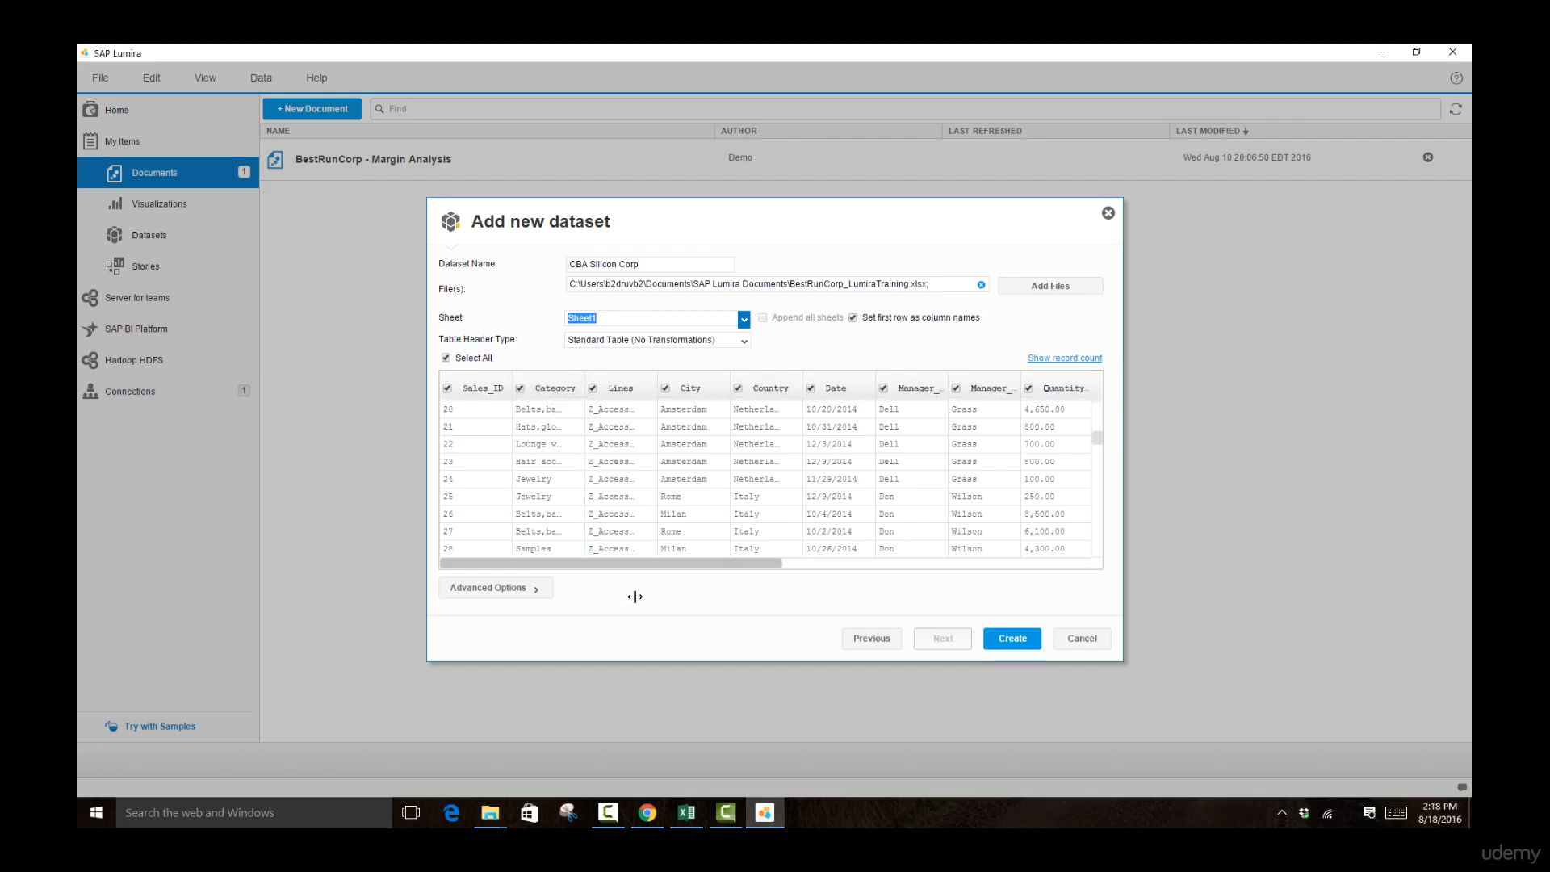
Switch to the workbook in Excel, highlight header row 1 to review the column names, and return to SAP Lumira
click(686, 812)
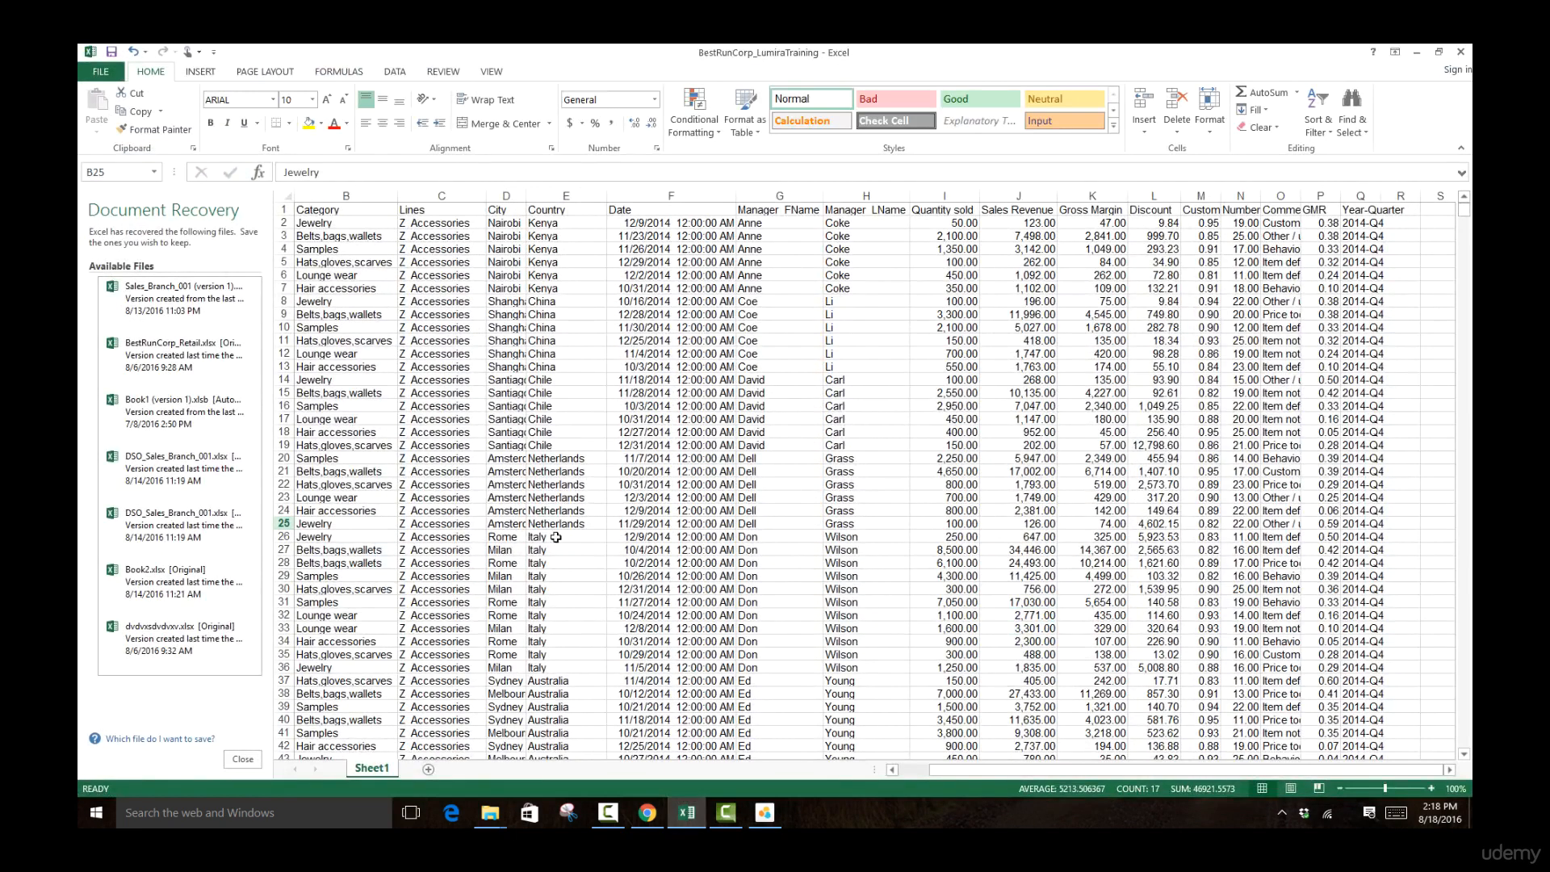
click(346, 205)
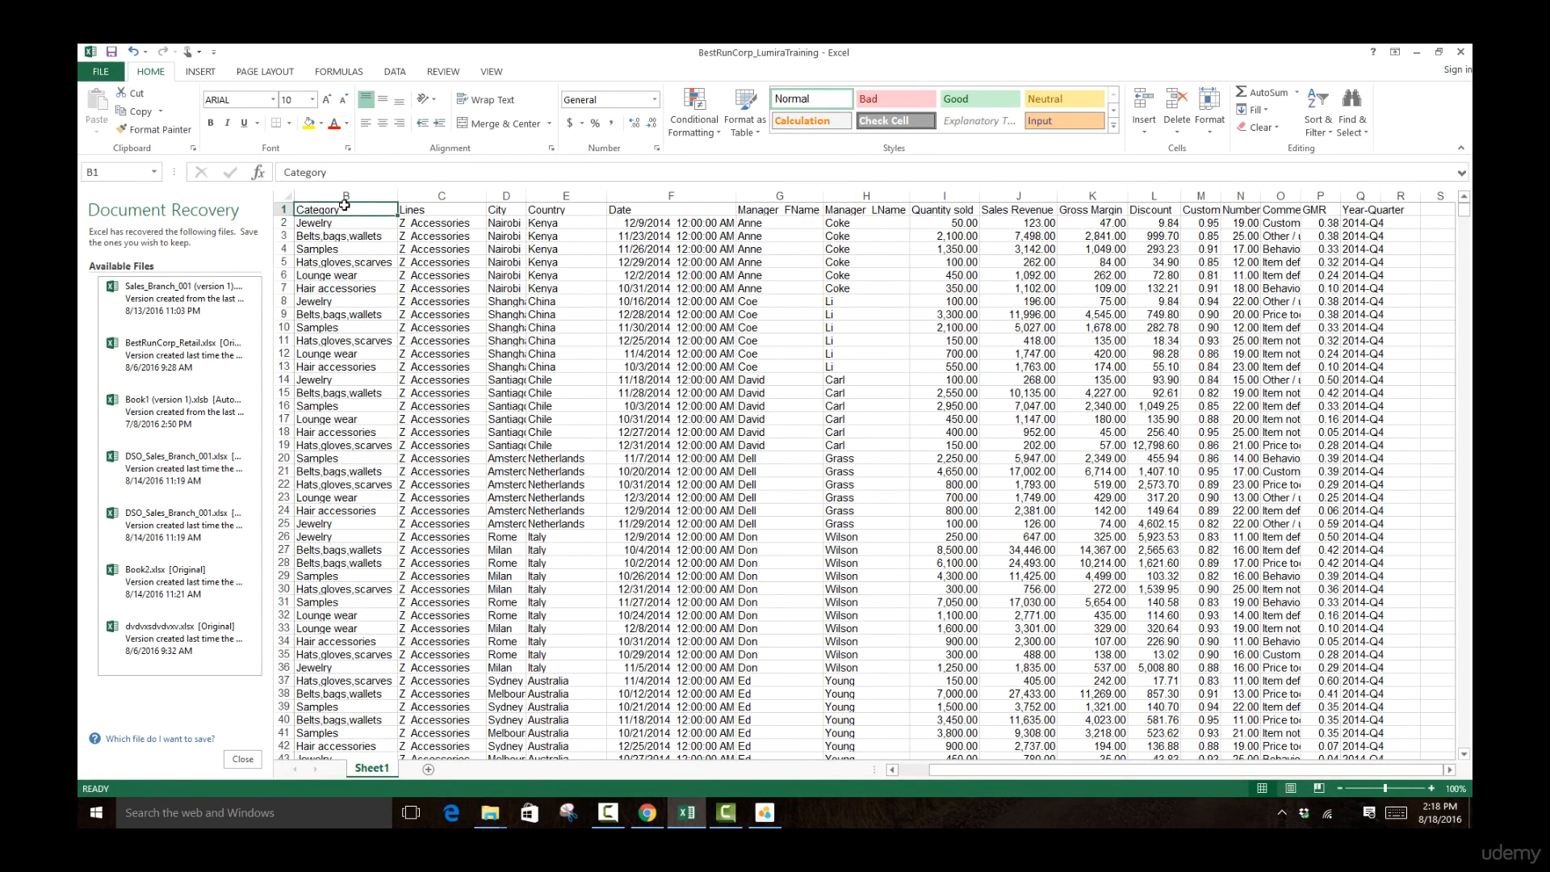
click(282, 210)
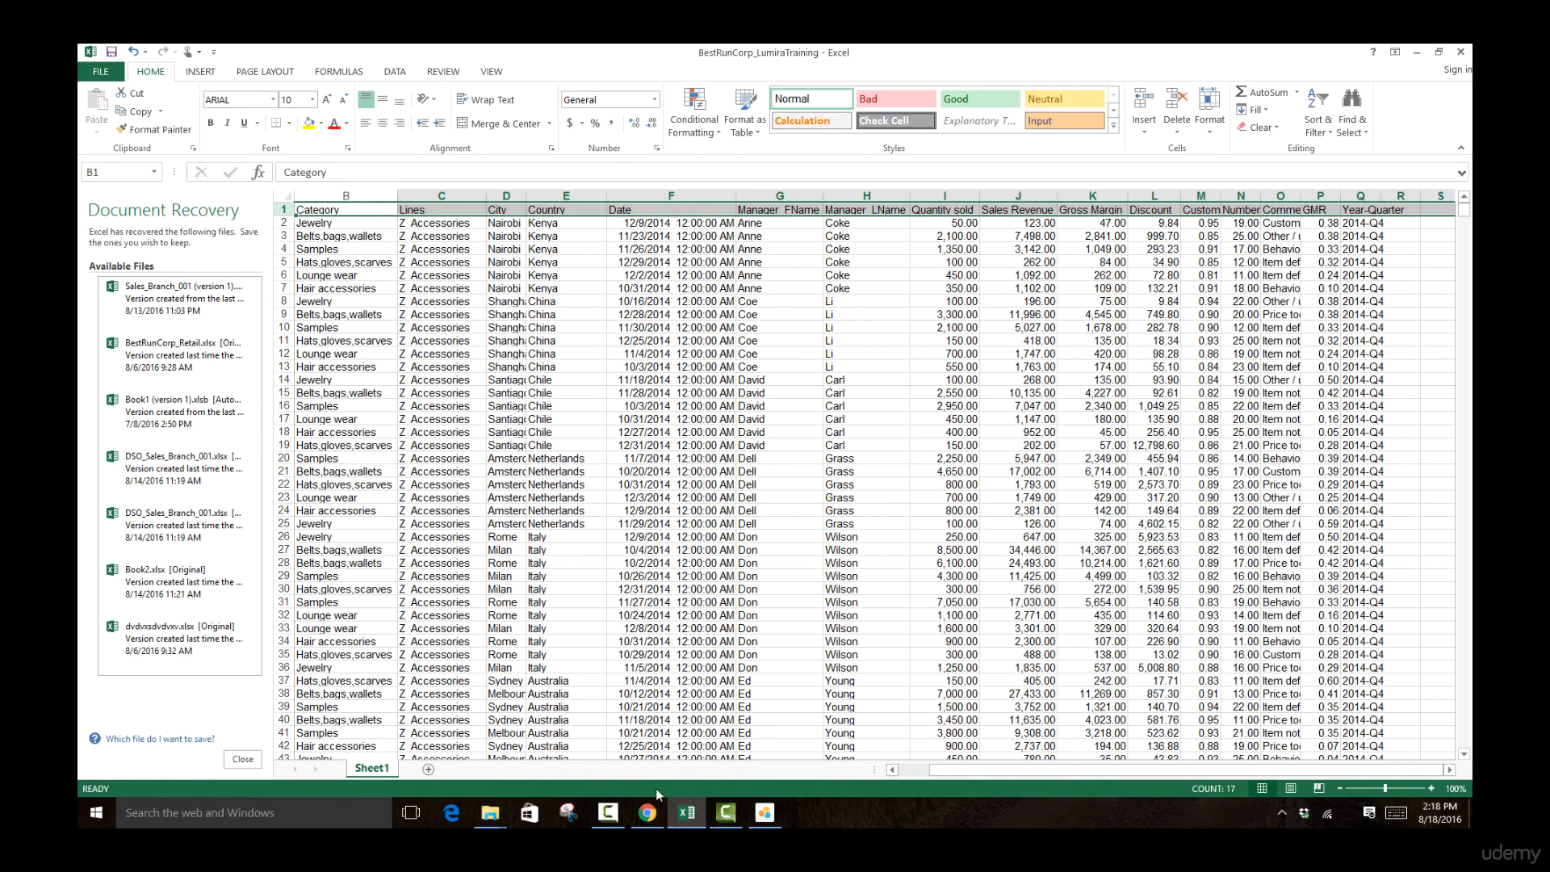
click(685, 811)
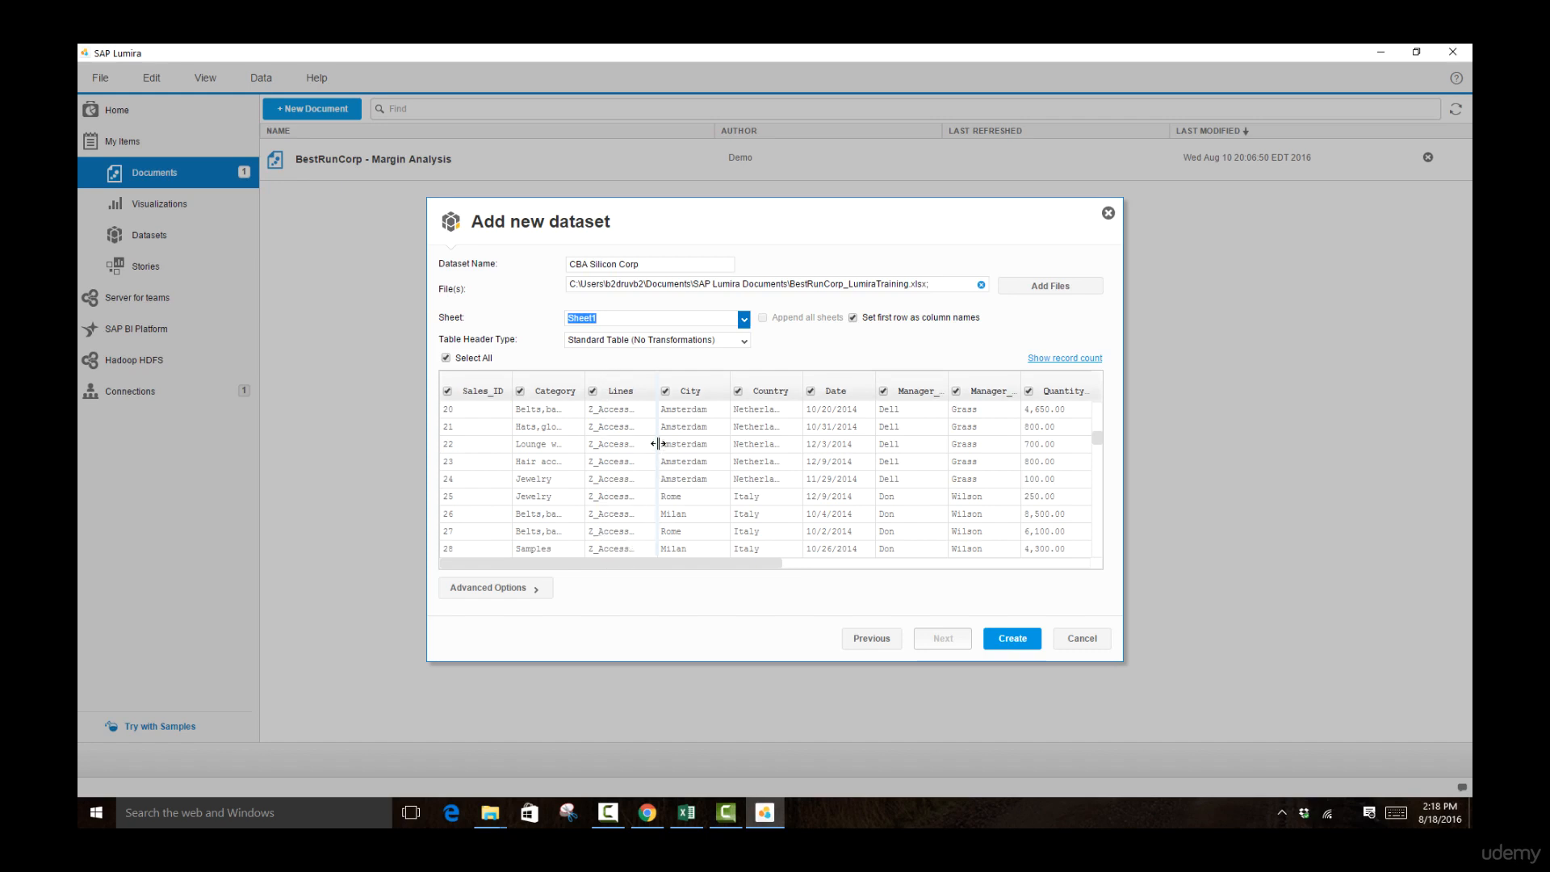
Exclude the City column and include it again, and deselect the Comments column in the dataset preview
click(665, 390)
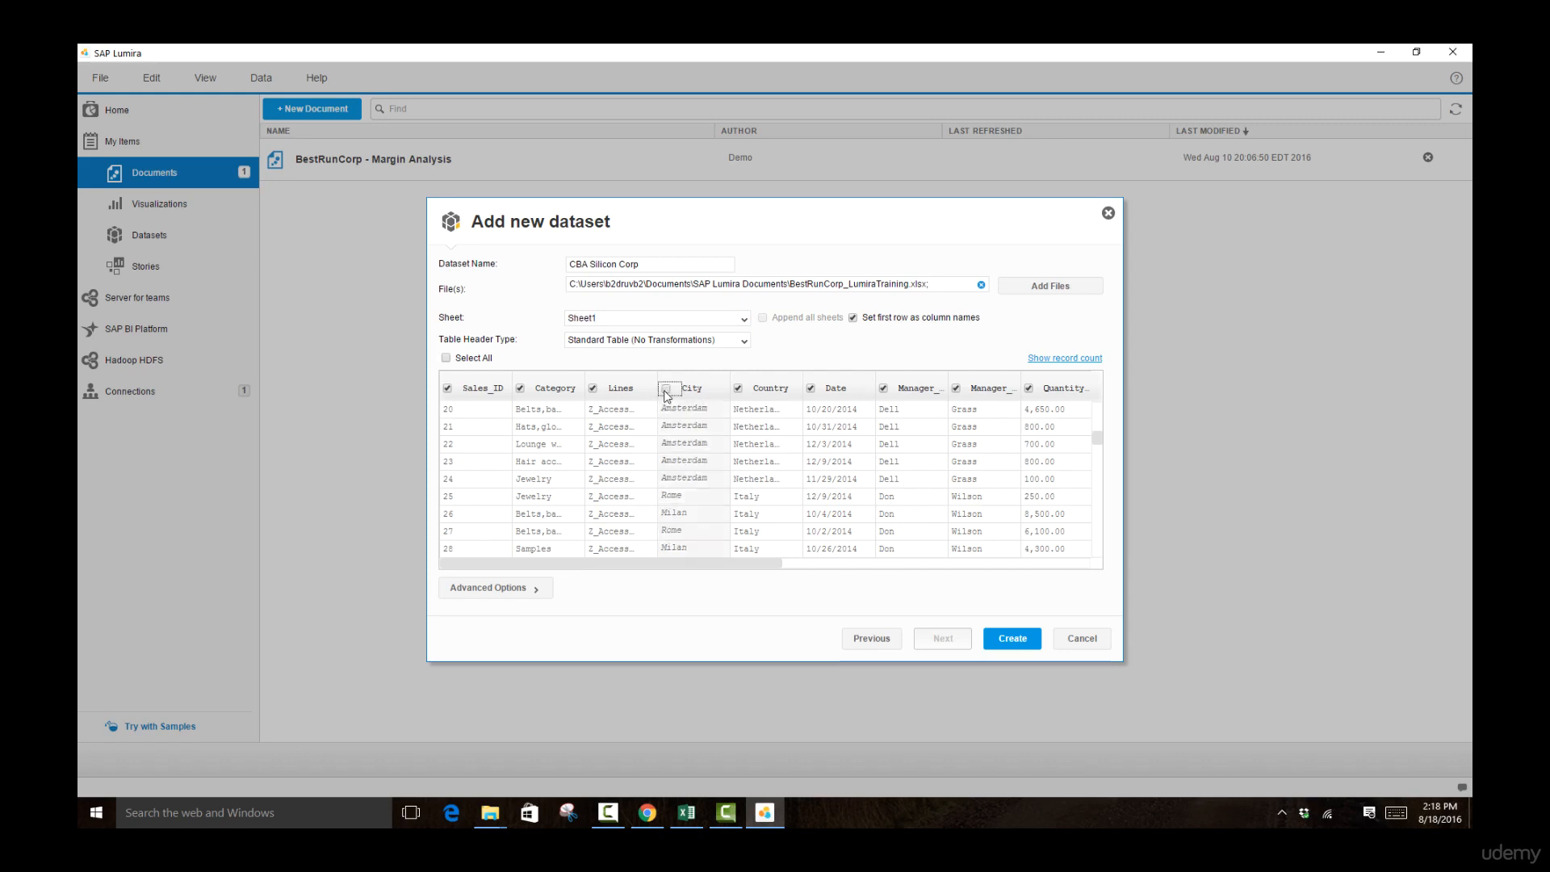
click(666, 391)
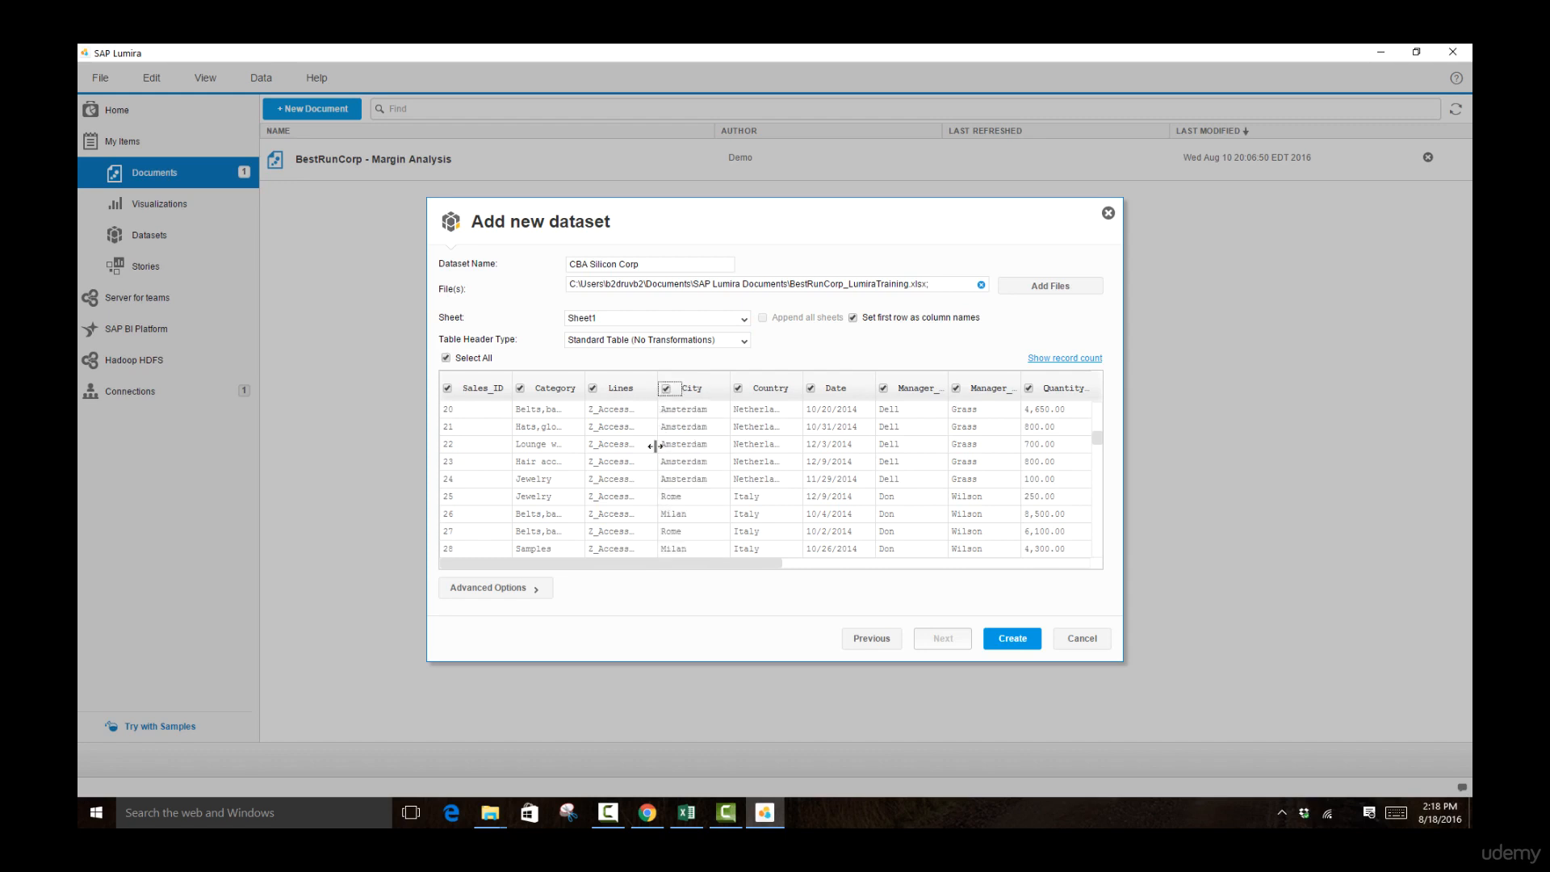
drag(650, 564, 997, 583)
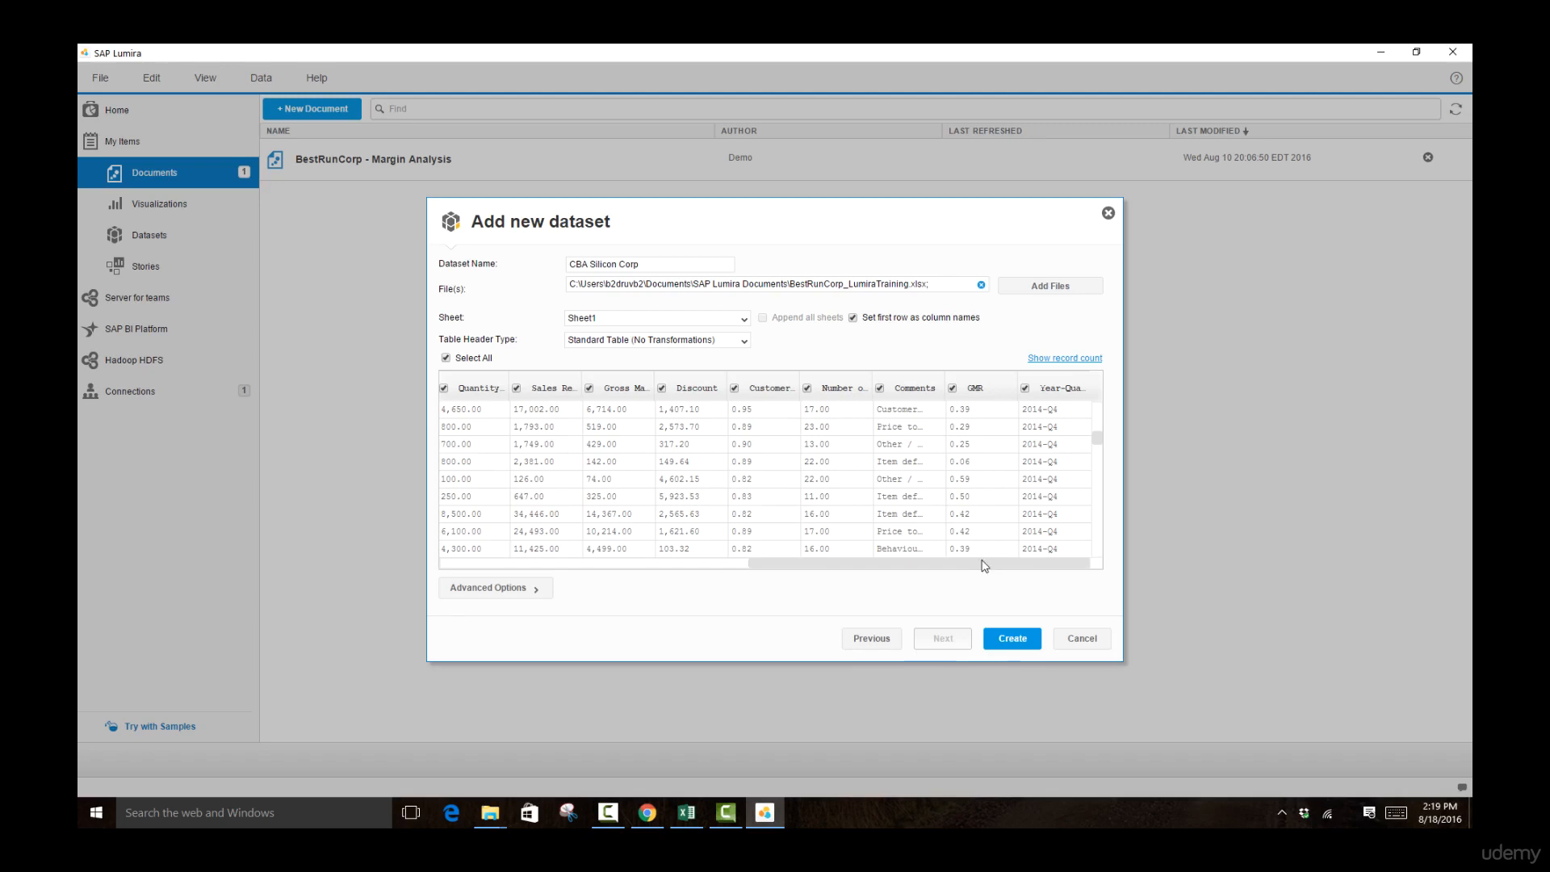
click(880, 388)
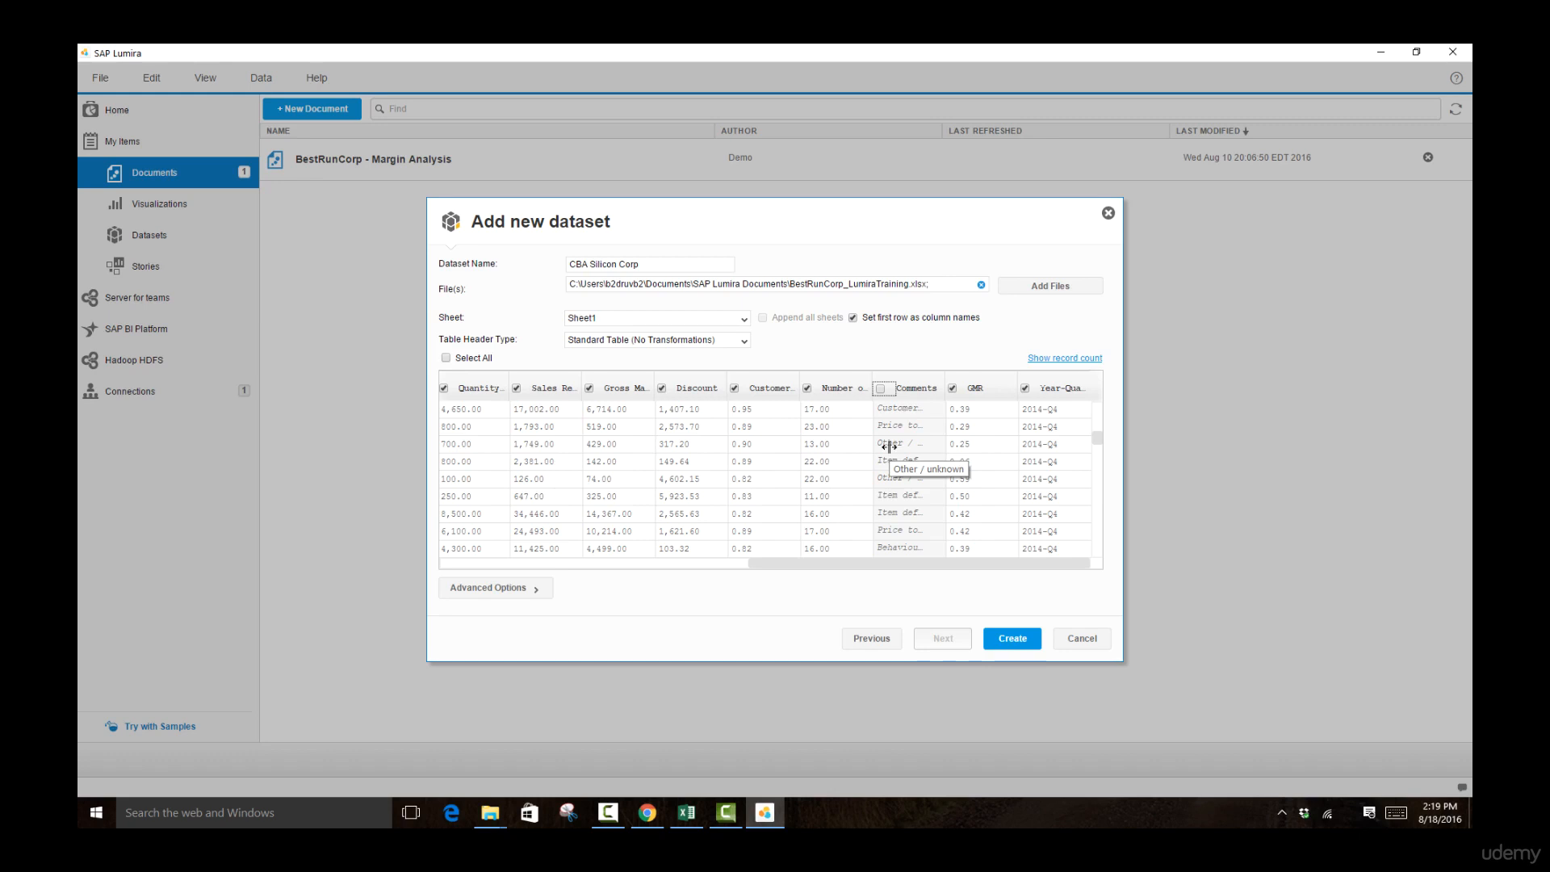
Limit the import to the custom range A1:E100 in the advanced options and look through the resulting preview rows
click(533, 588)
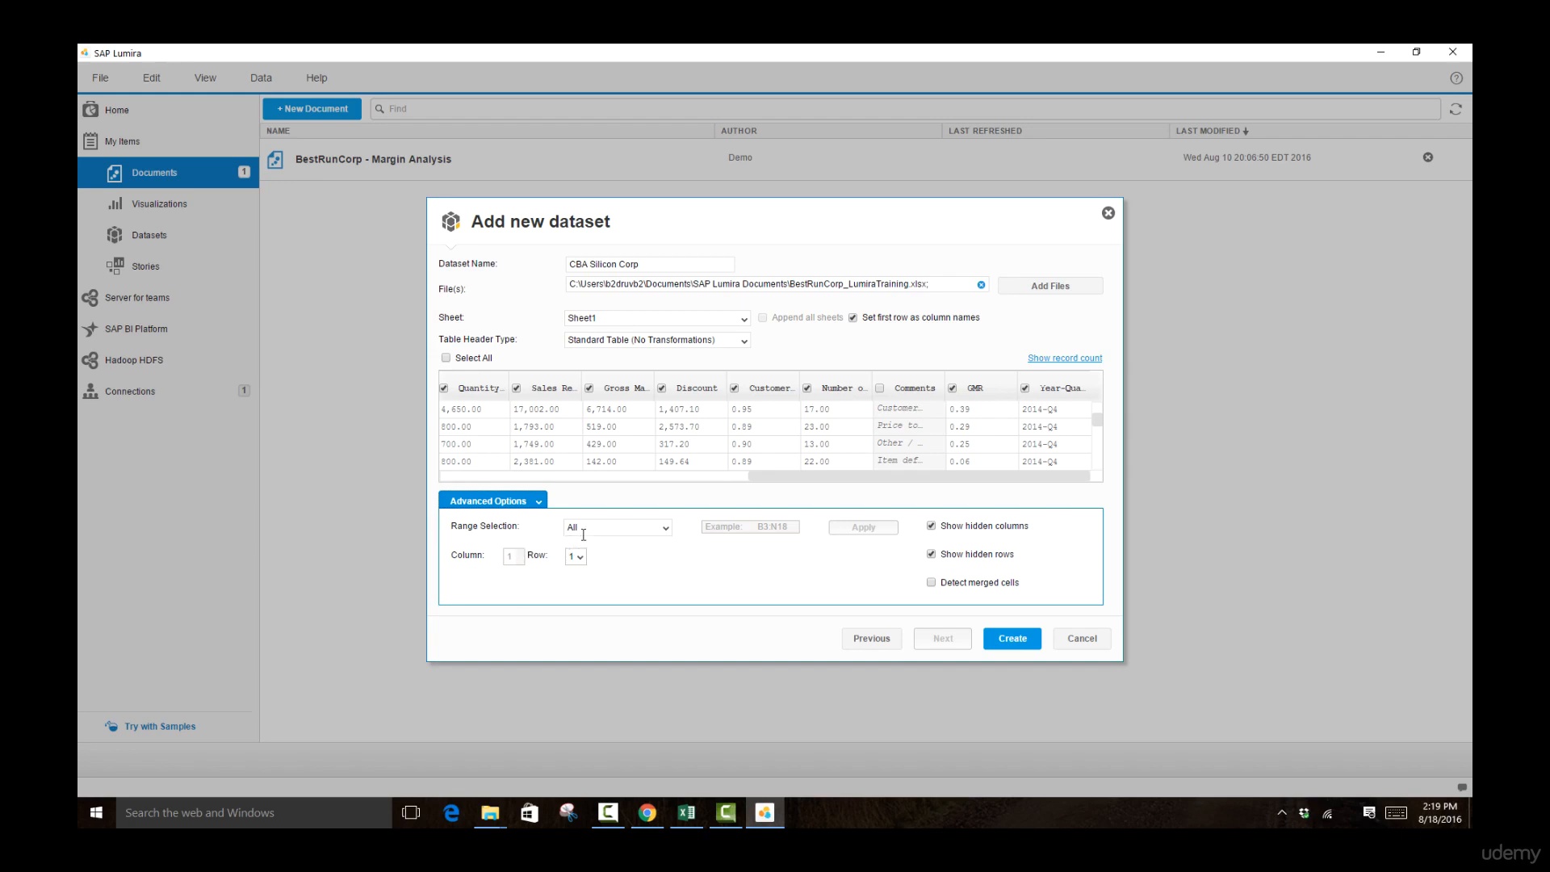
click(665, 527)
click(596, 568)
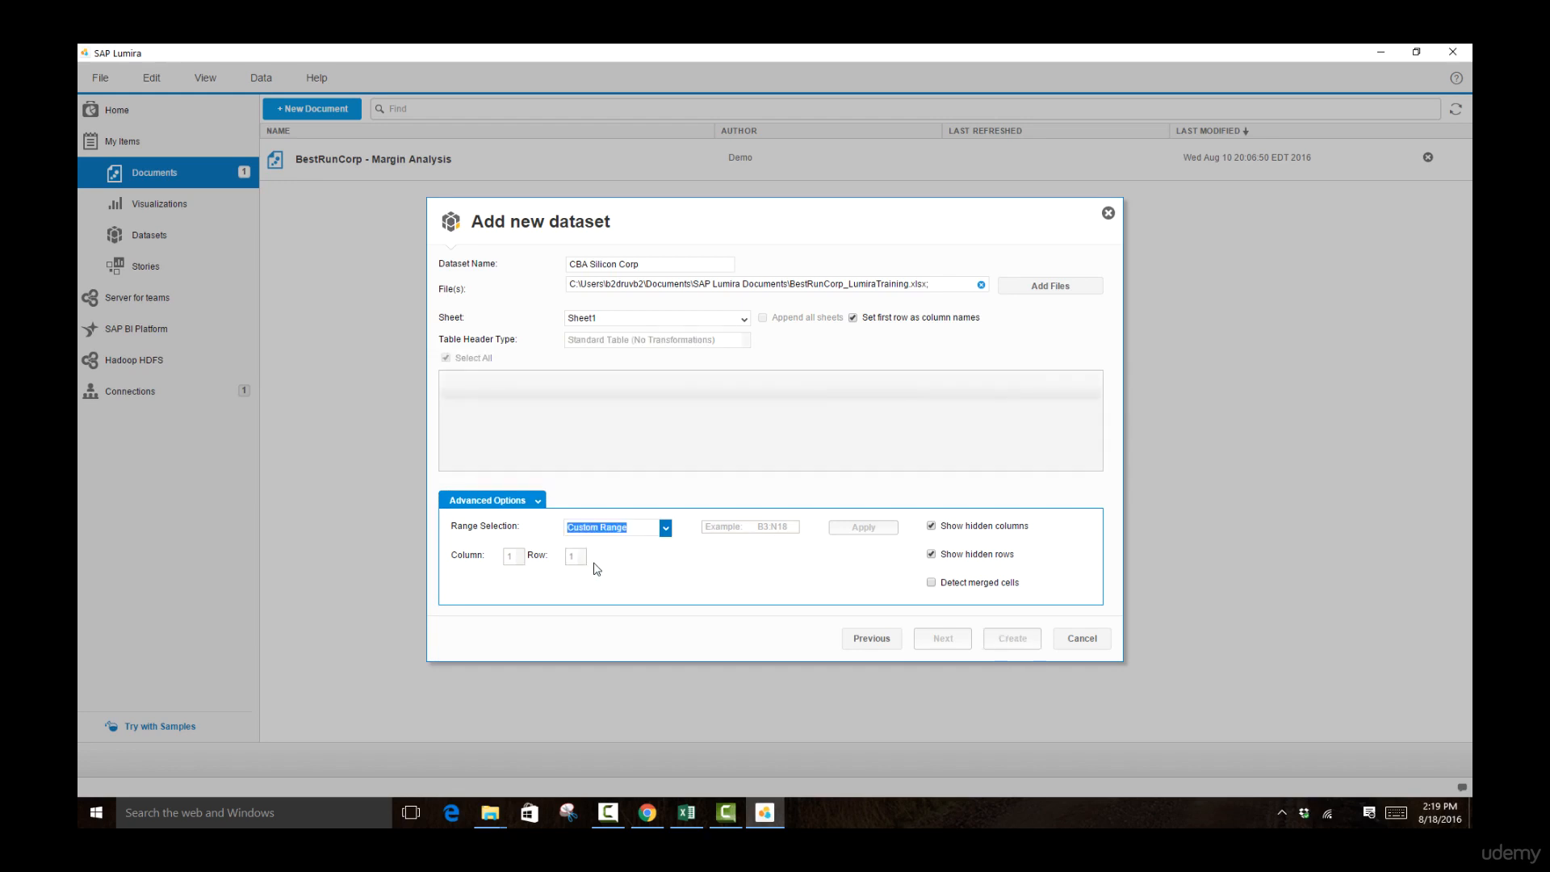
click(722, 528)
text(A:)
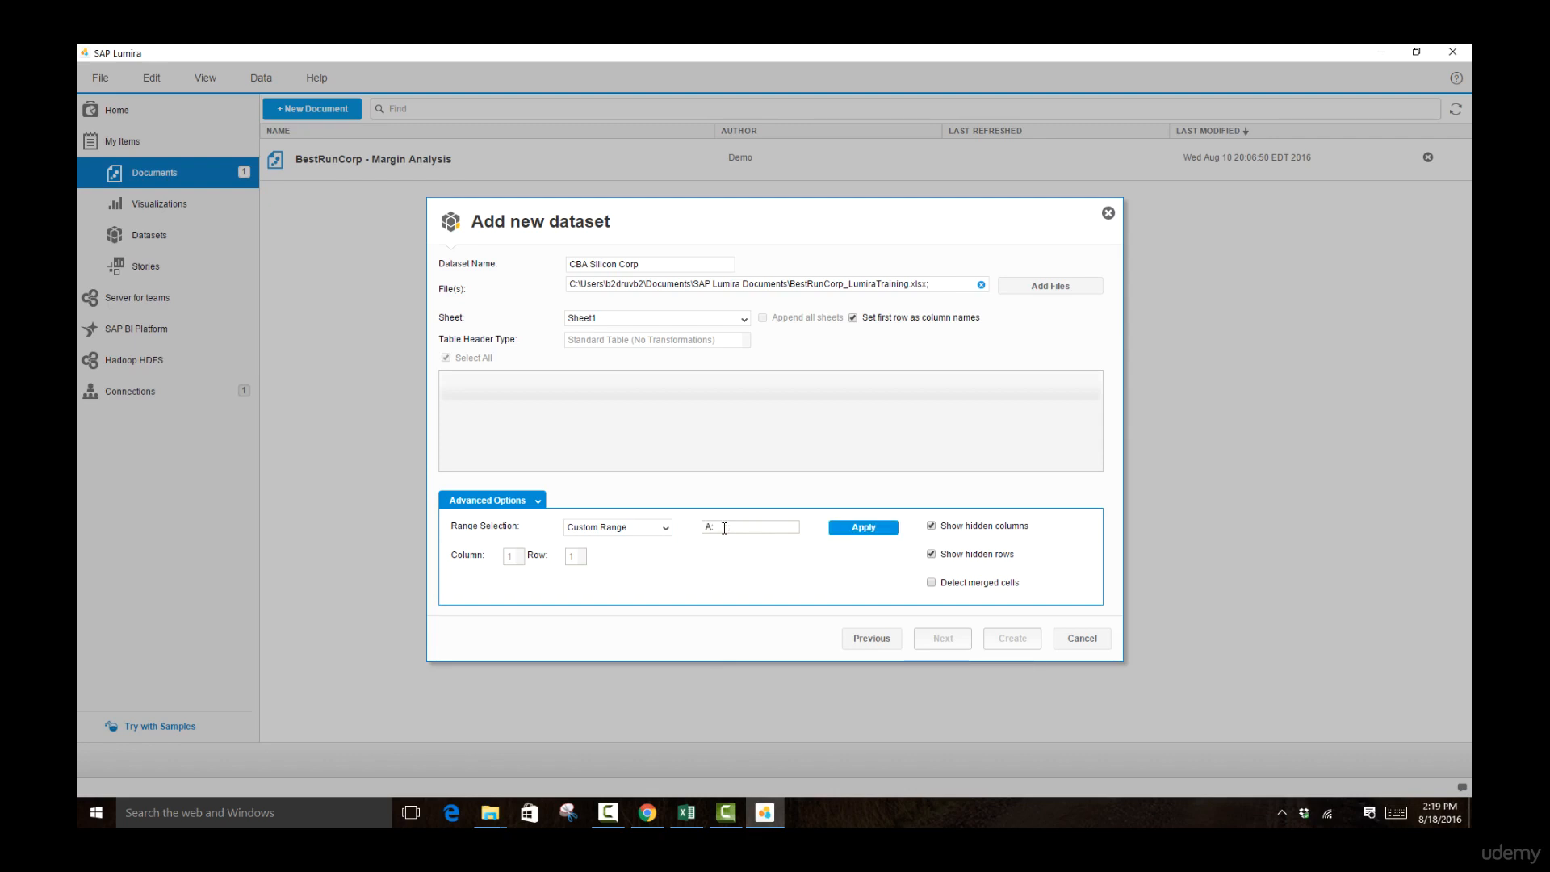
text(E)
key(Left)
key(Left)
text(1)
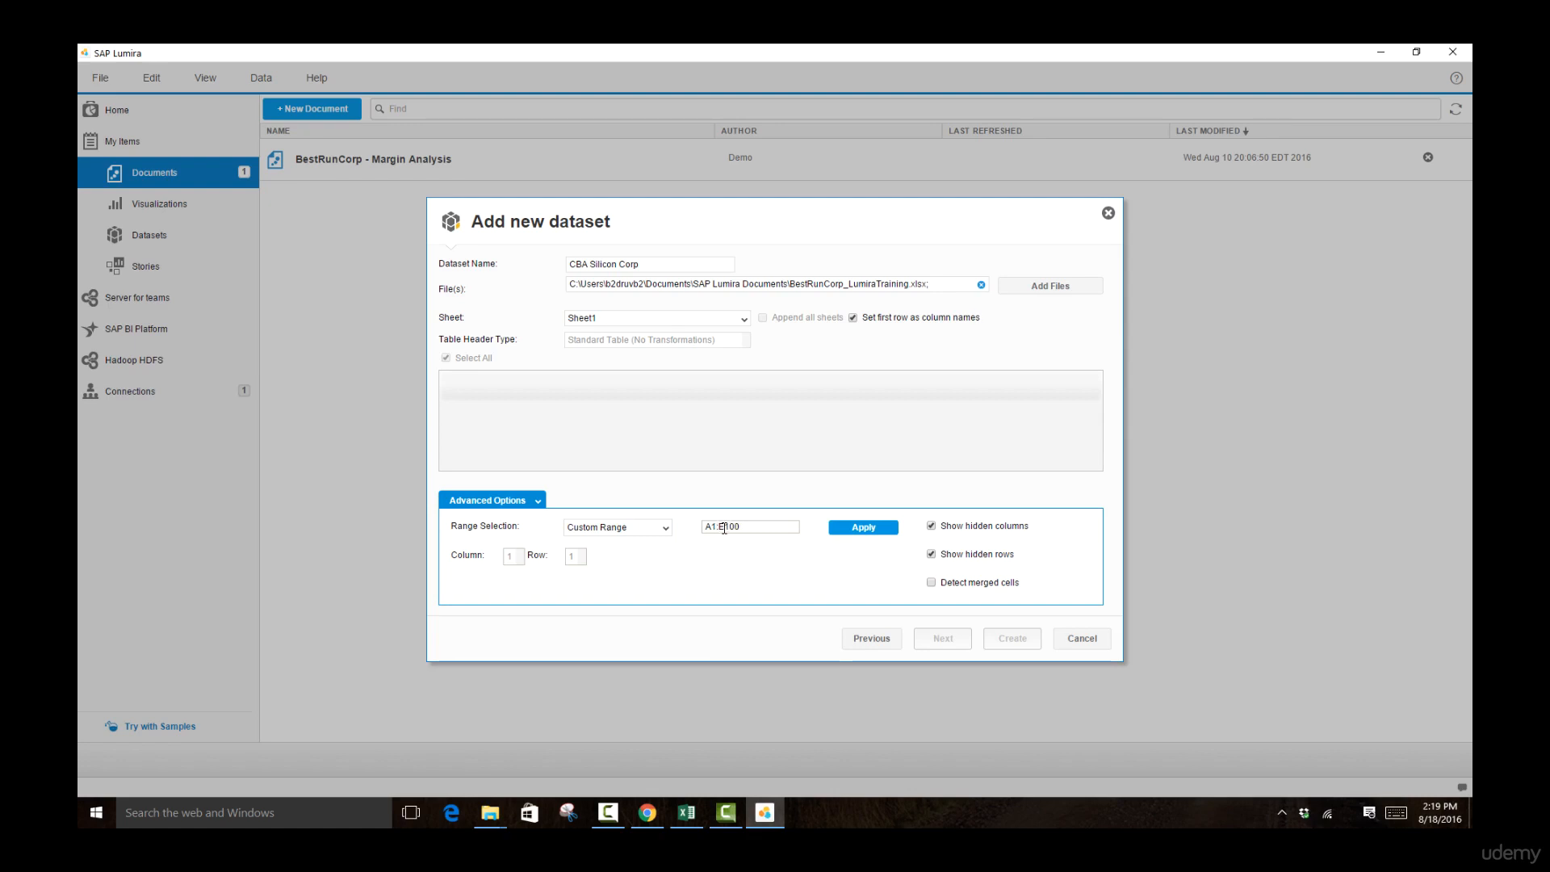
click(862, 527)
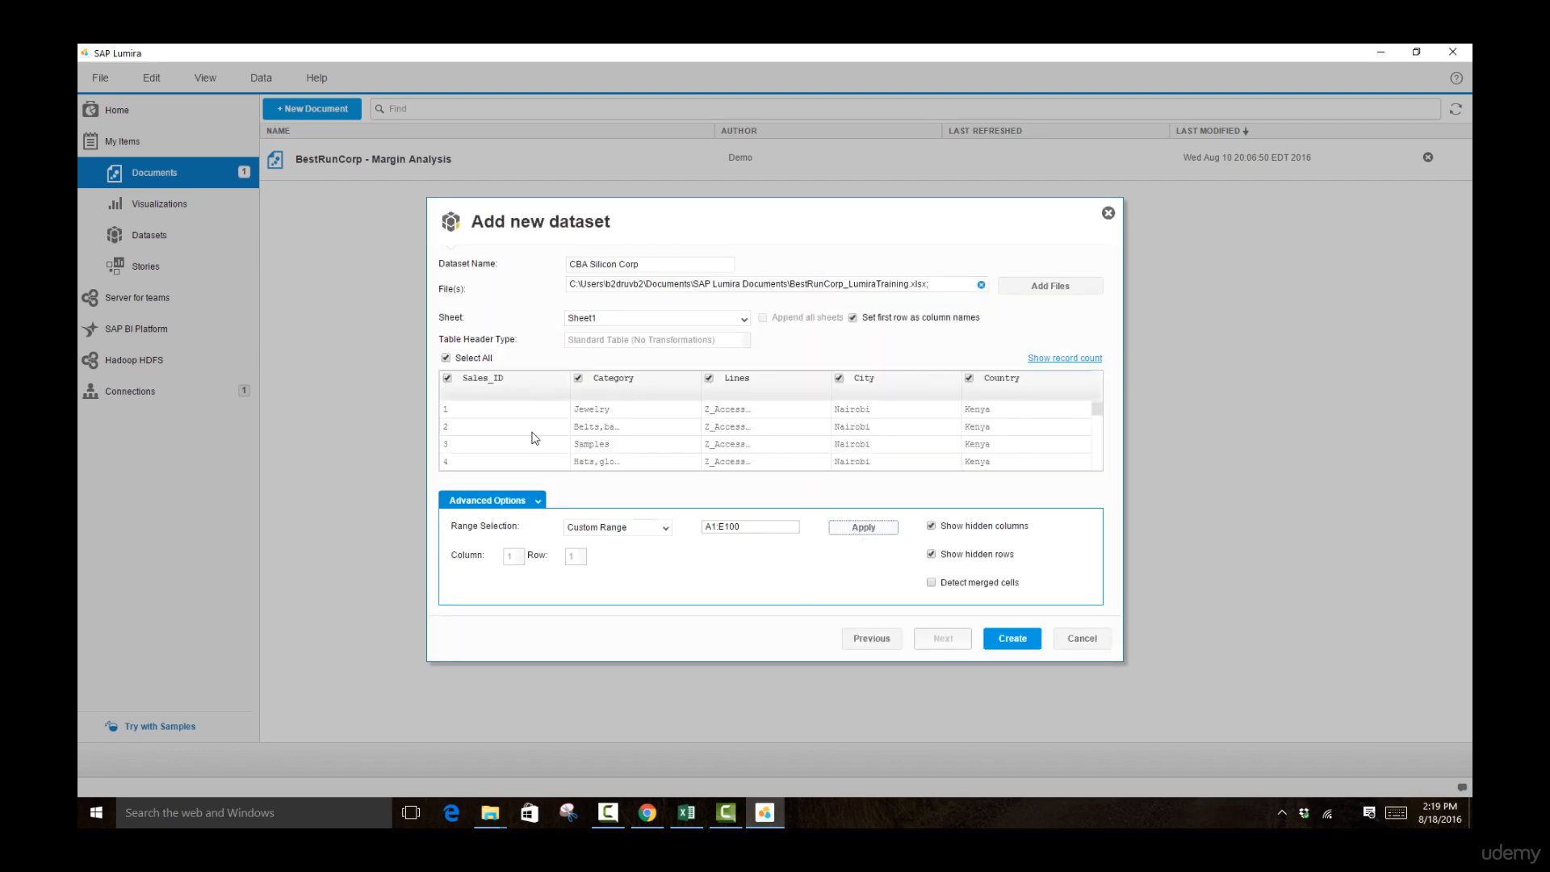
scroll(529, 431, down, 15)
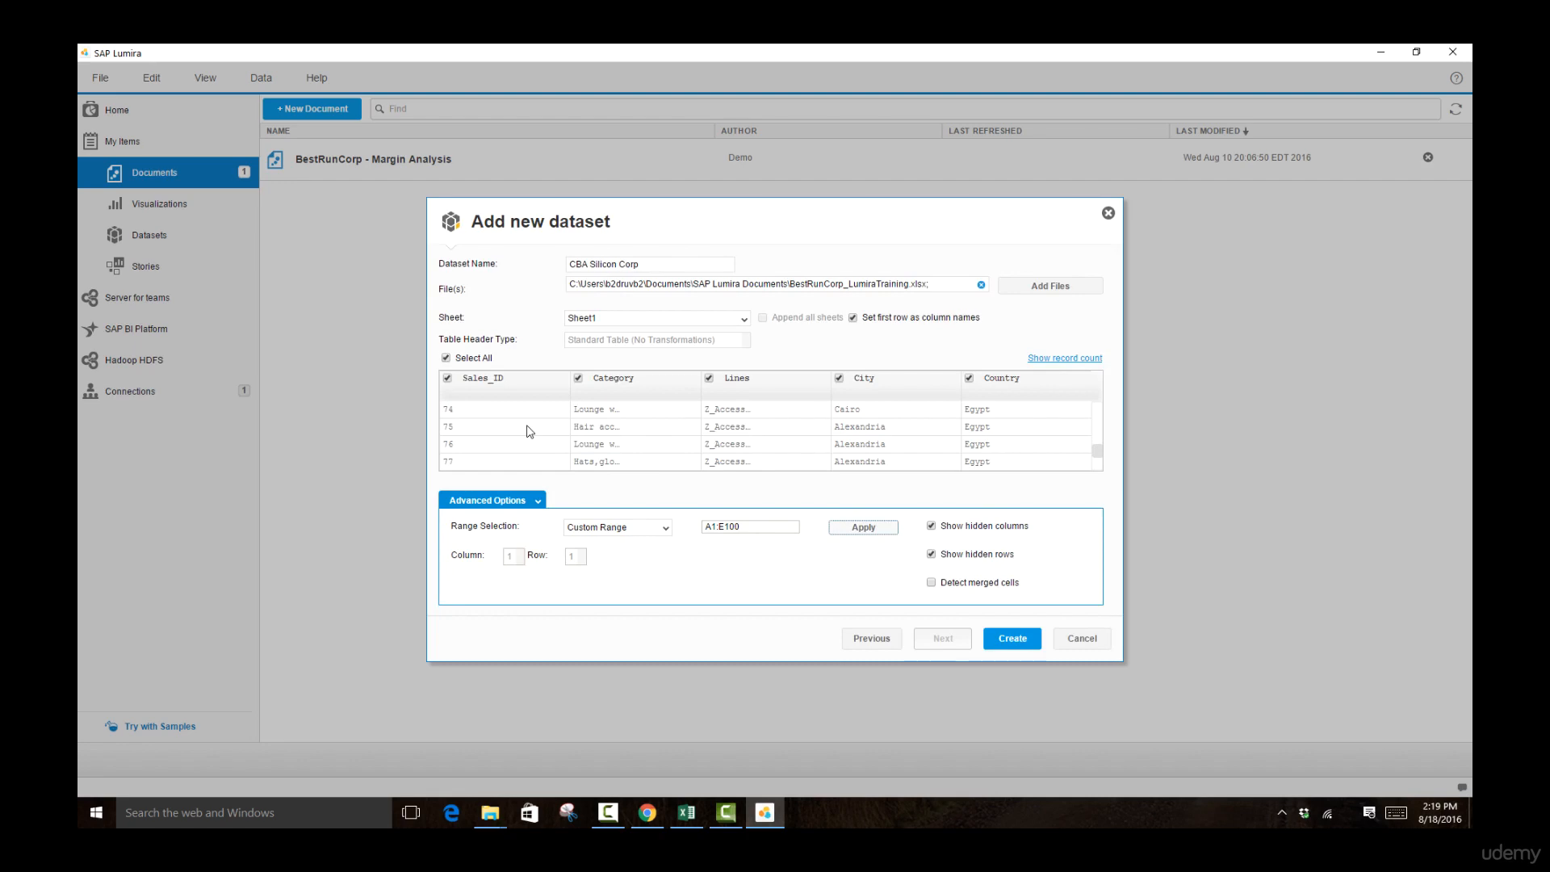
scroll(530, 431, up, 12)
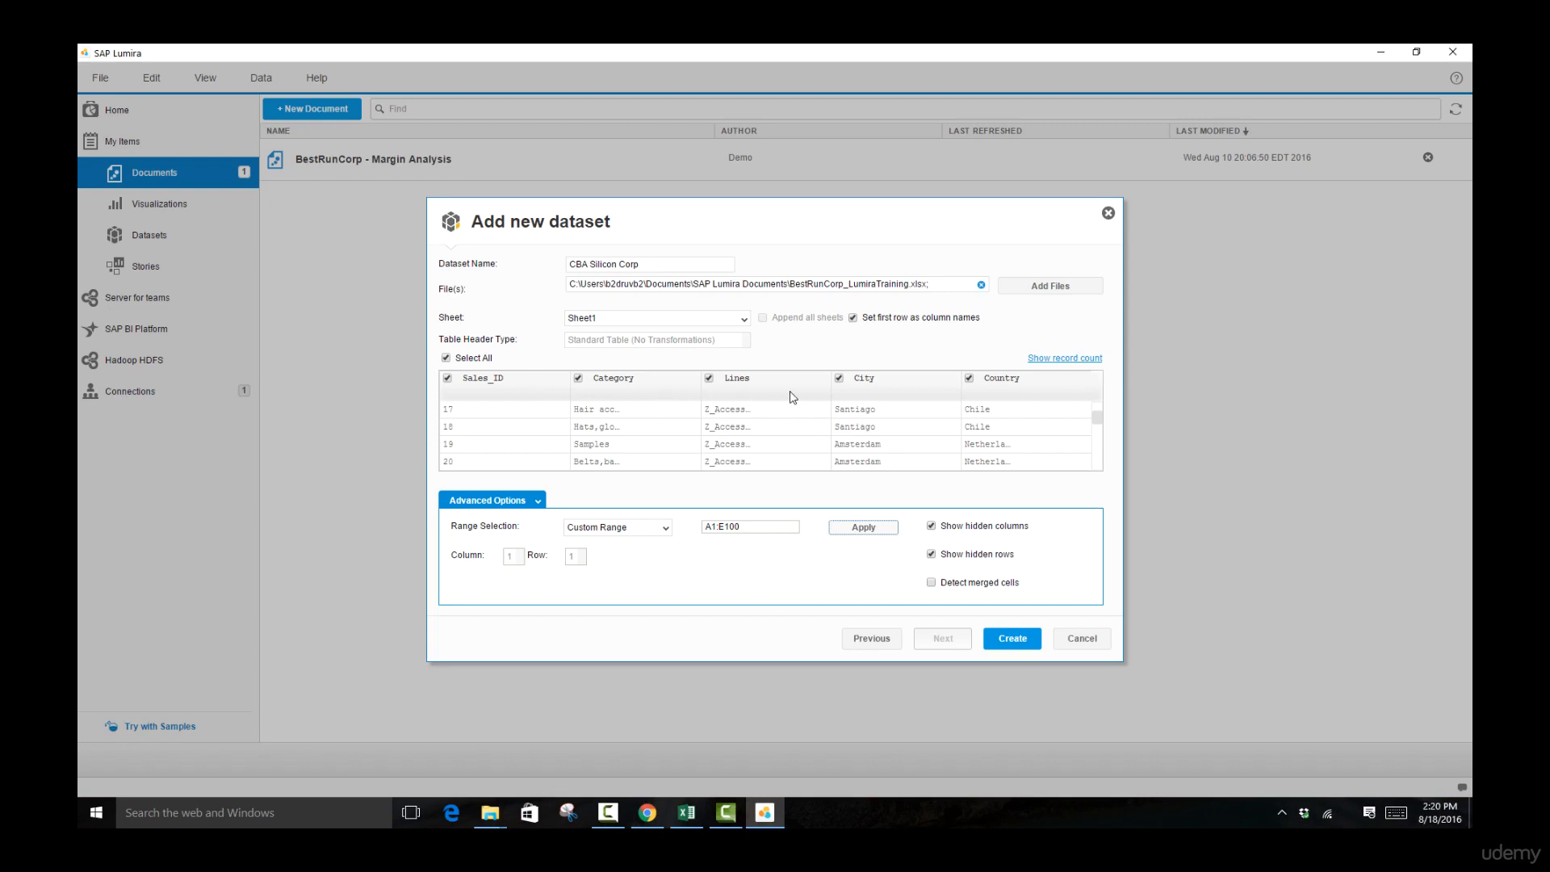
Set the range selection back to All and exclude the Comments column from the dataset
click(706, 529)
drag(722, 527, 726, 524)
click(665, 529)
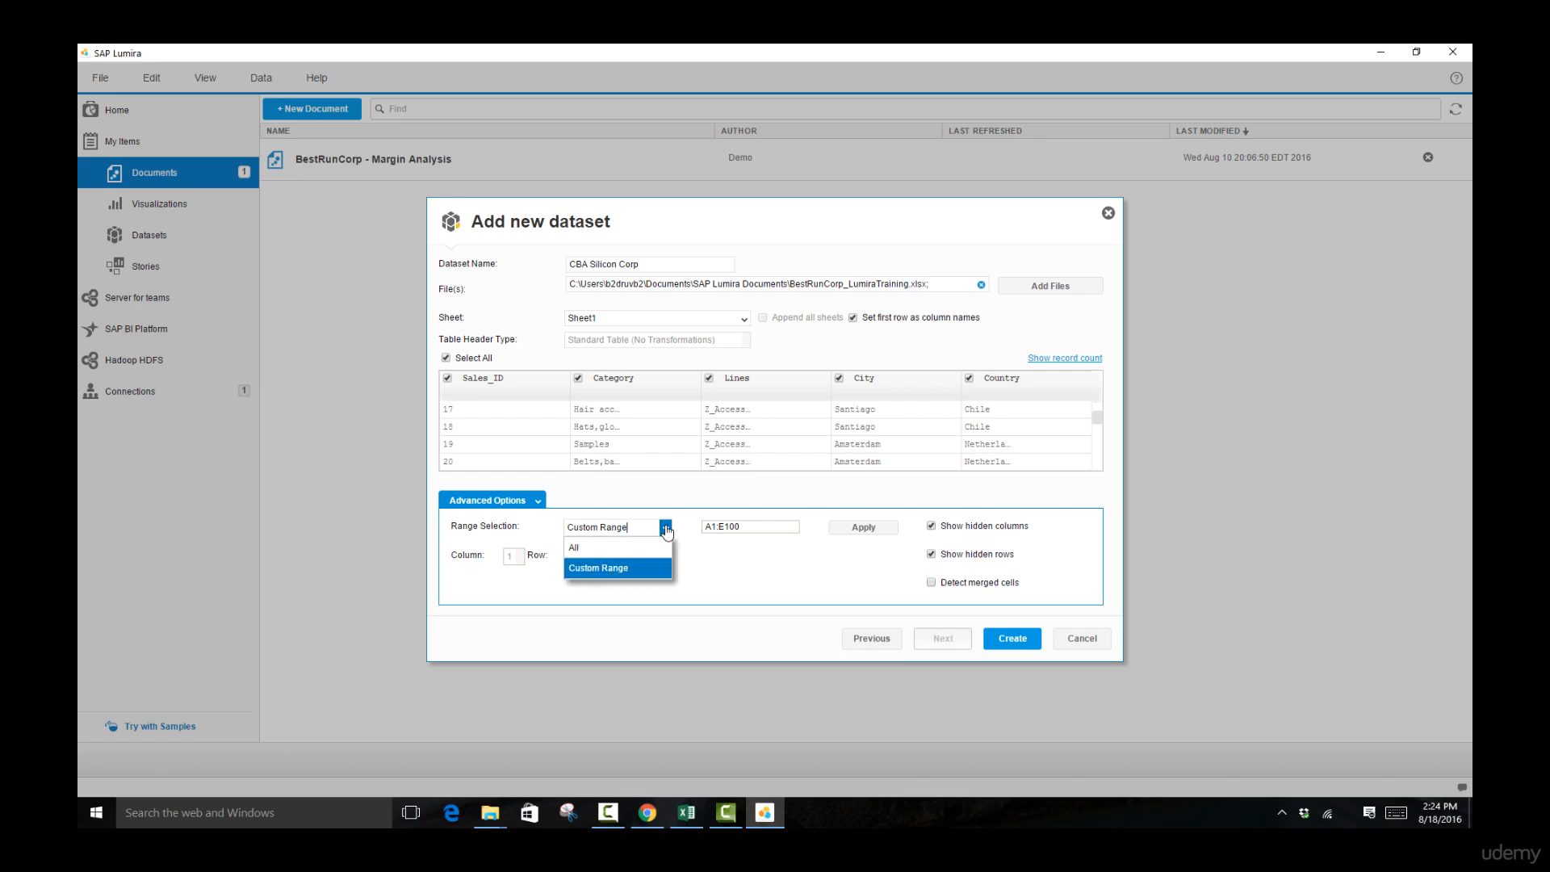
click(667, 548)
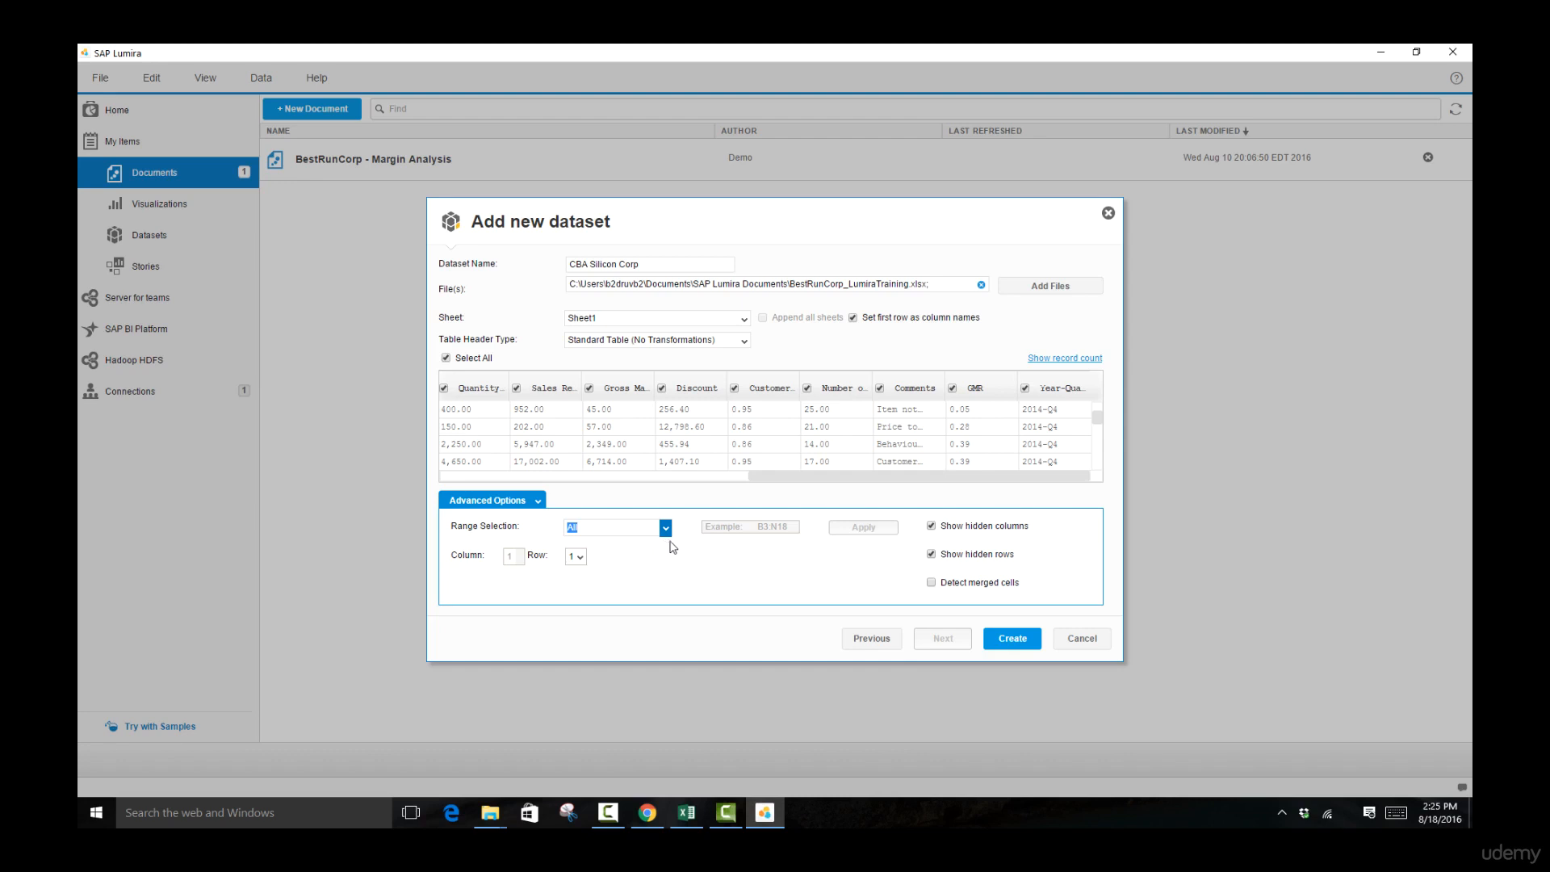
click(880, 388)
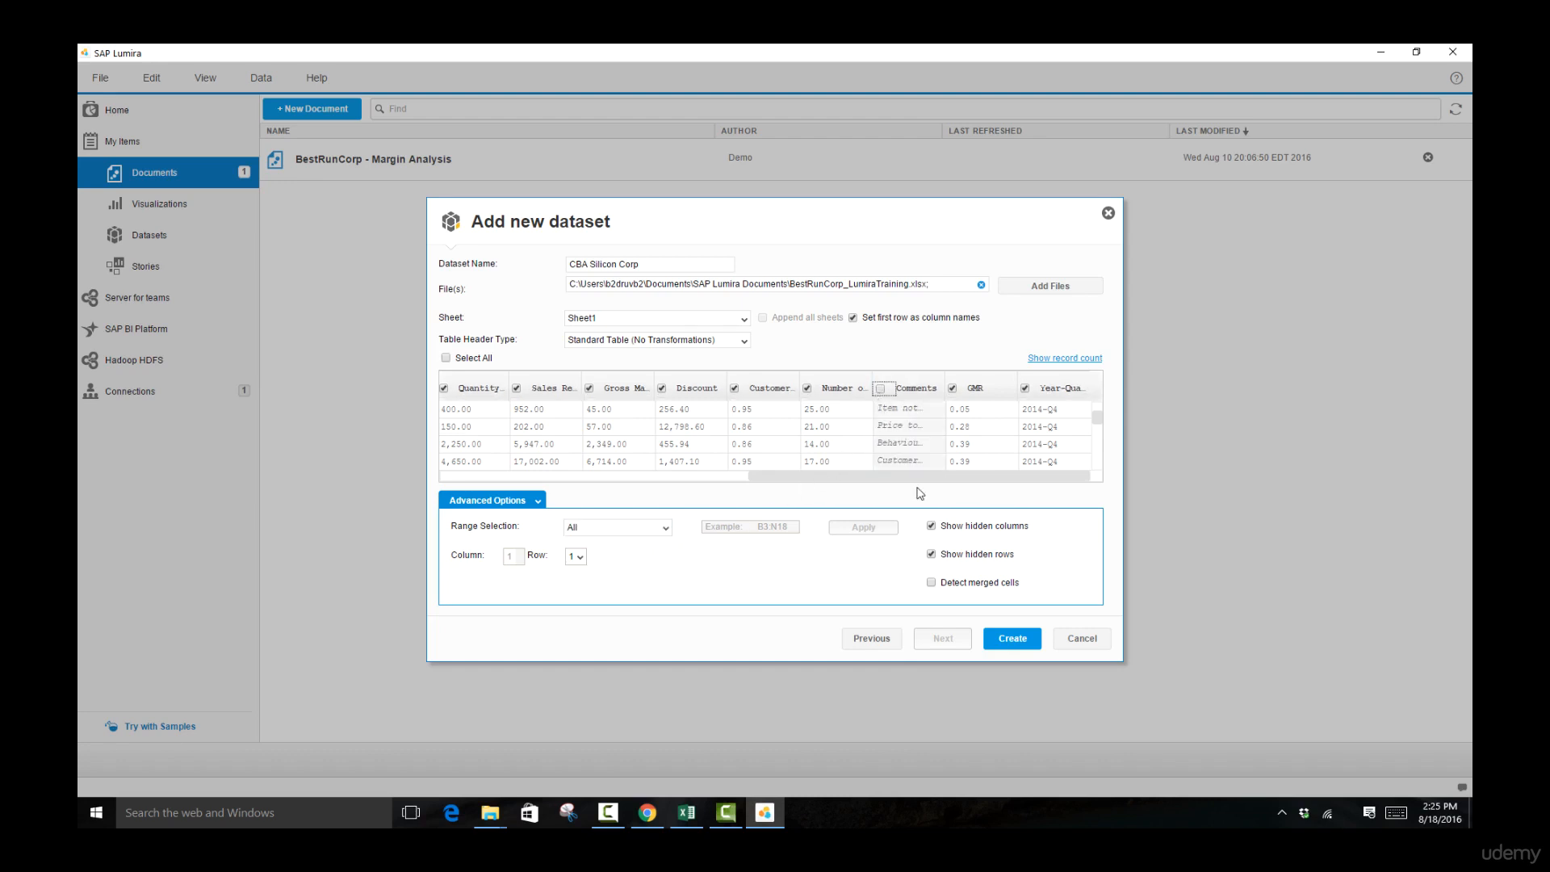
Create the dataset and examine its rows in the Prepare view
click(1008, 640)
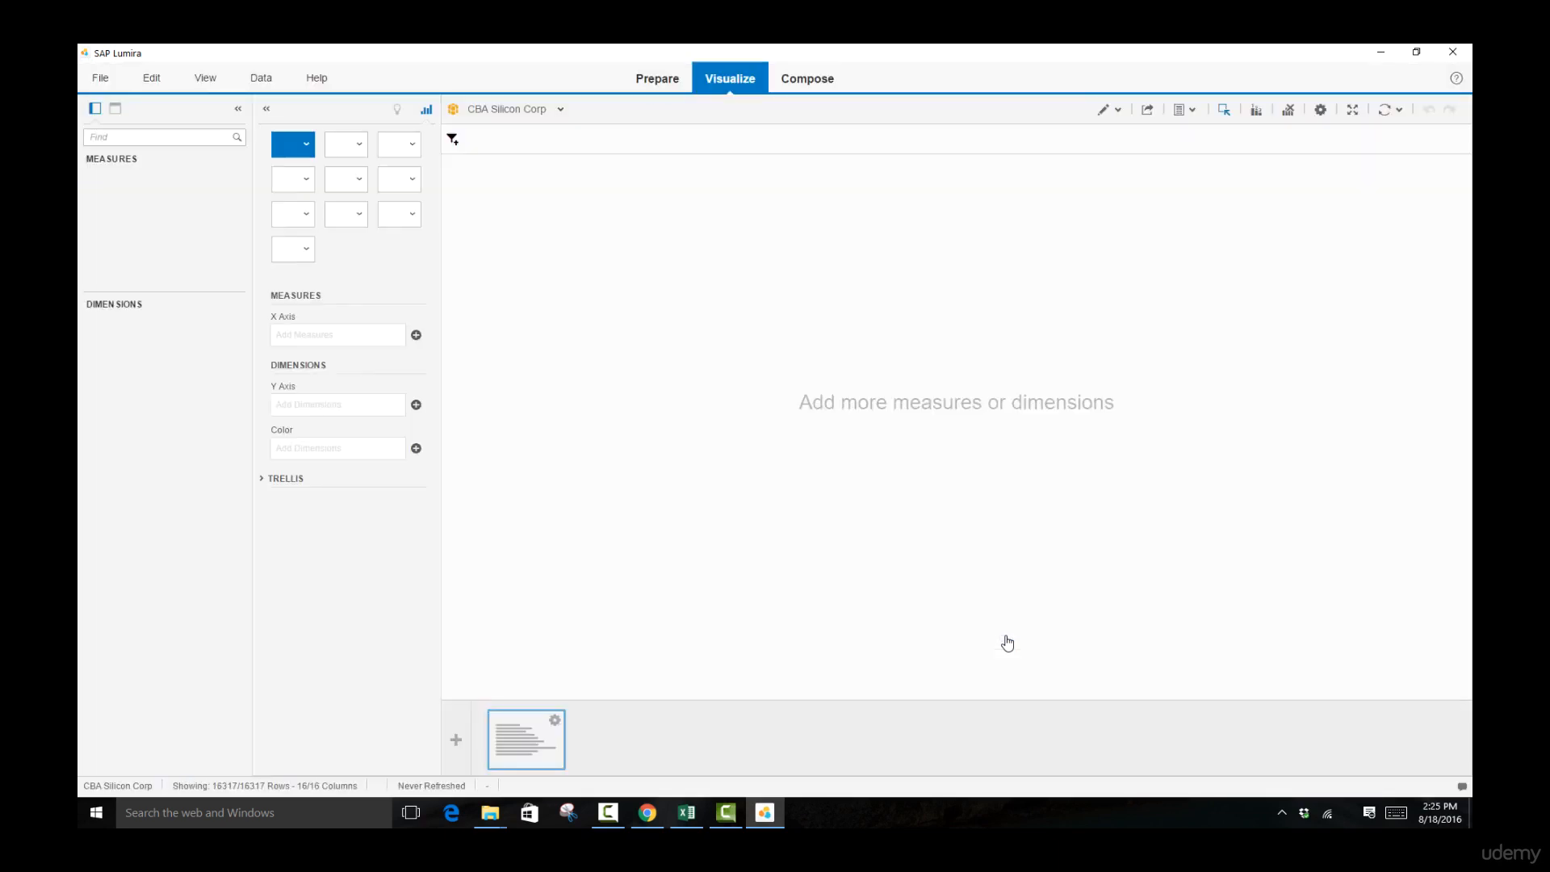
click(657, 78)
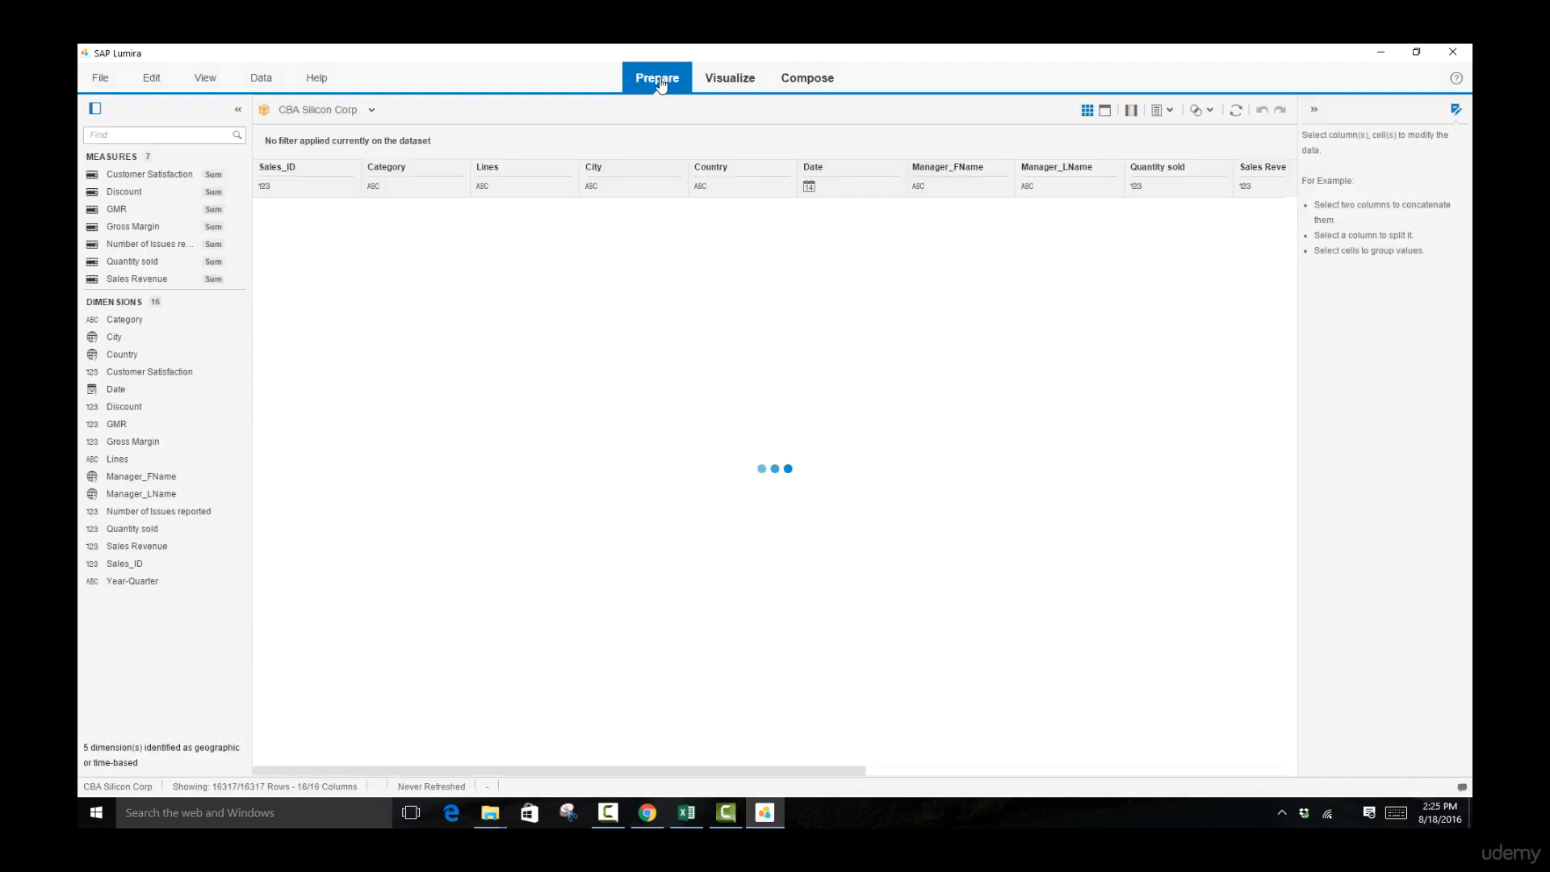
scroll(728, 433, down, 20)
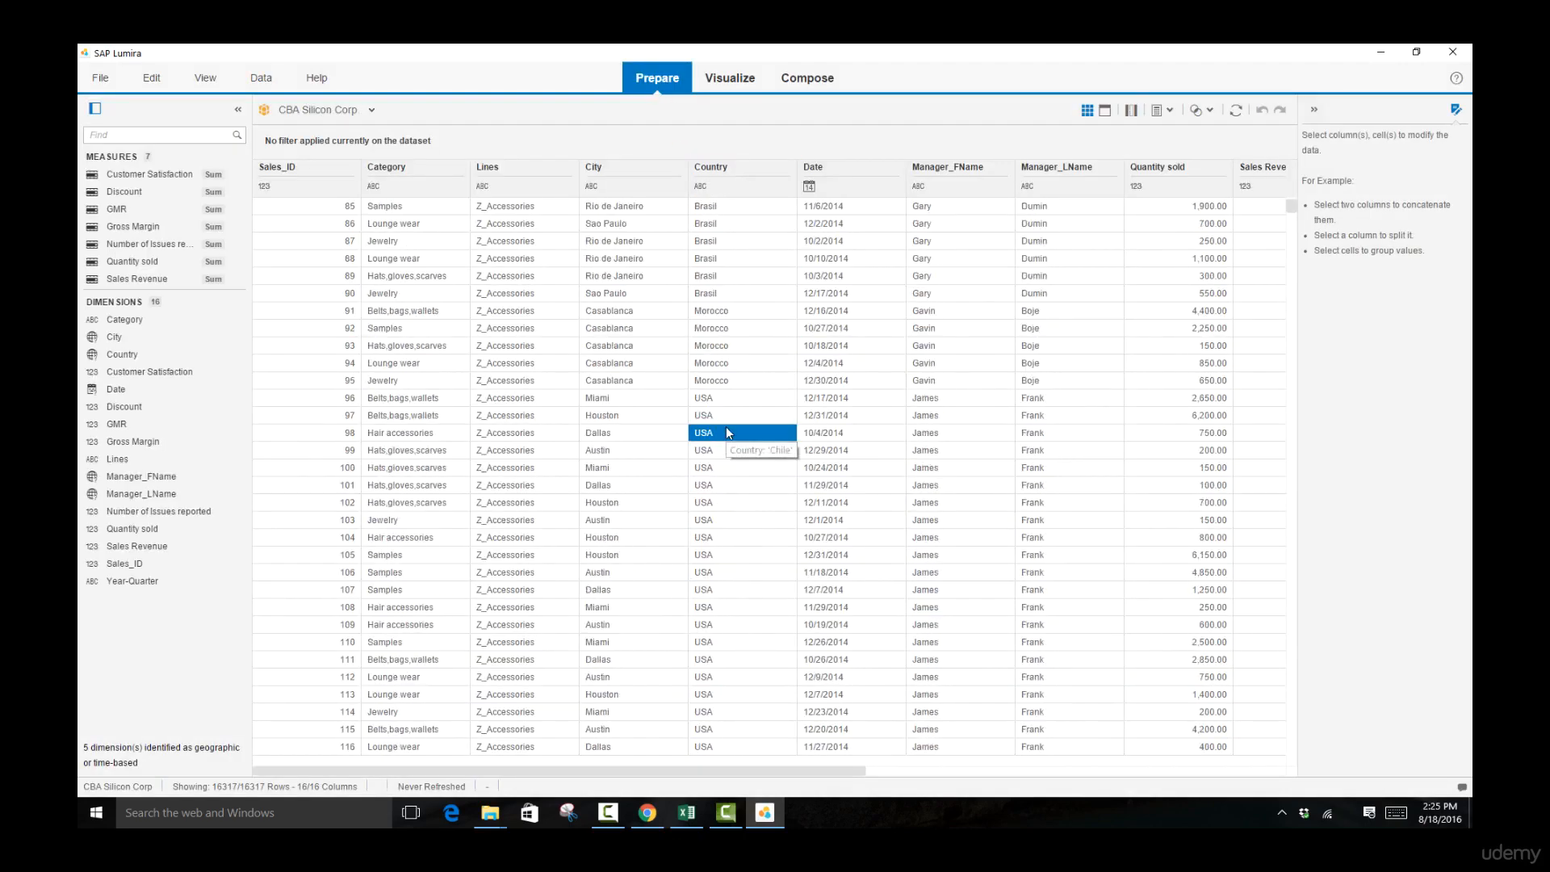